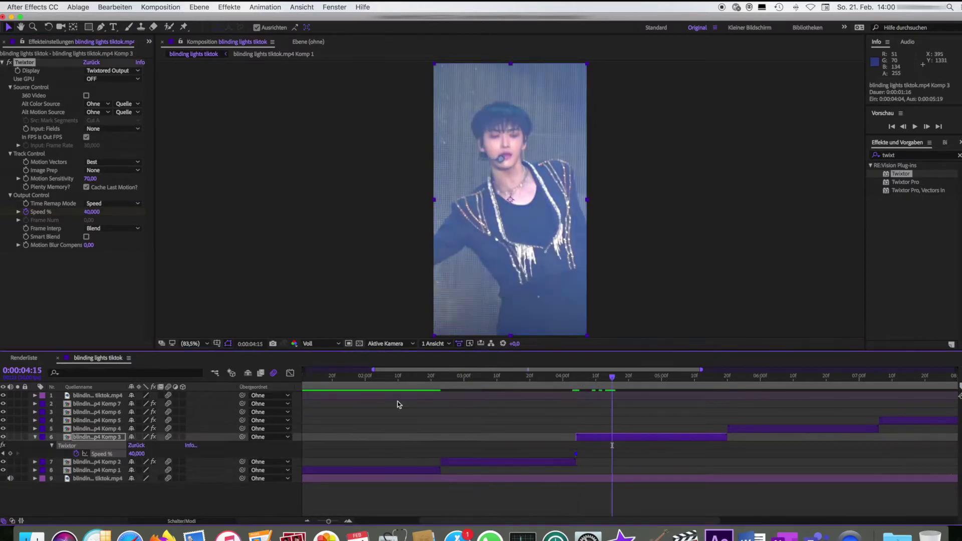
Edit the Twixtor Speed % keyframe value and preview the speed ramp.
left_click(137, 454)
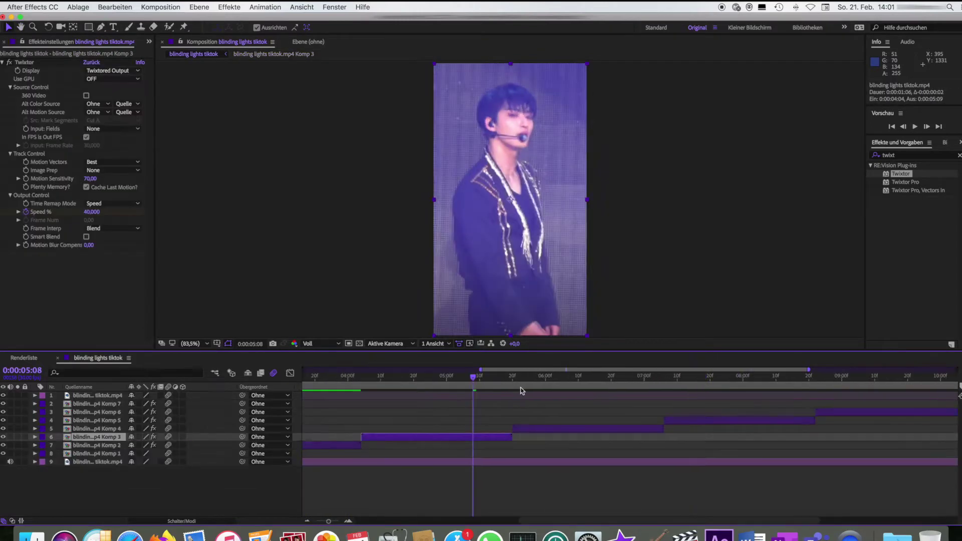
left_click(3, 445)
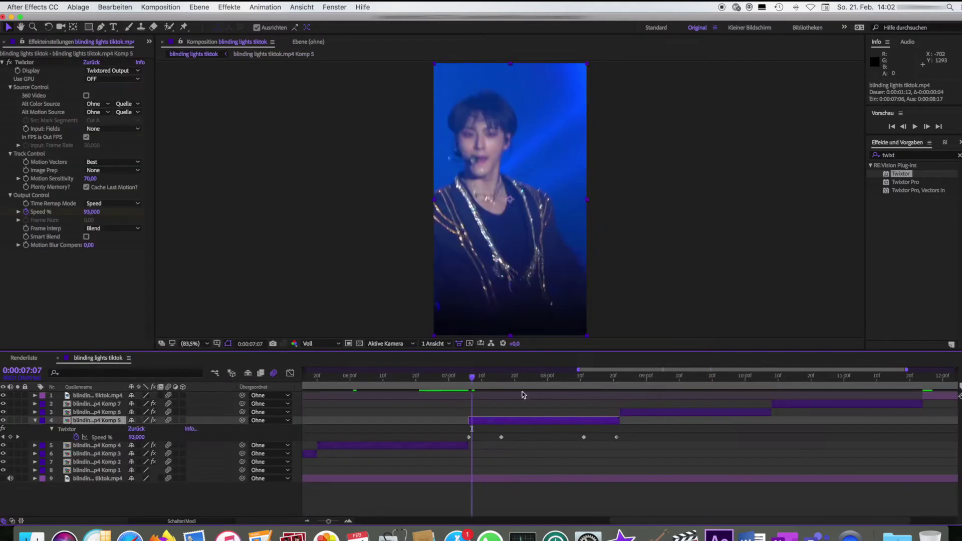
key("space")
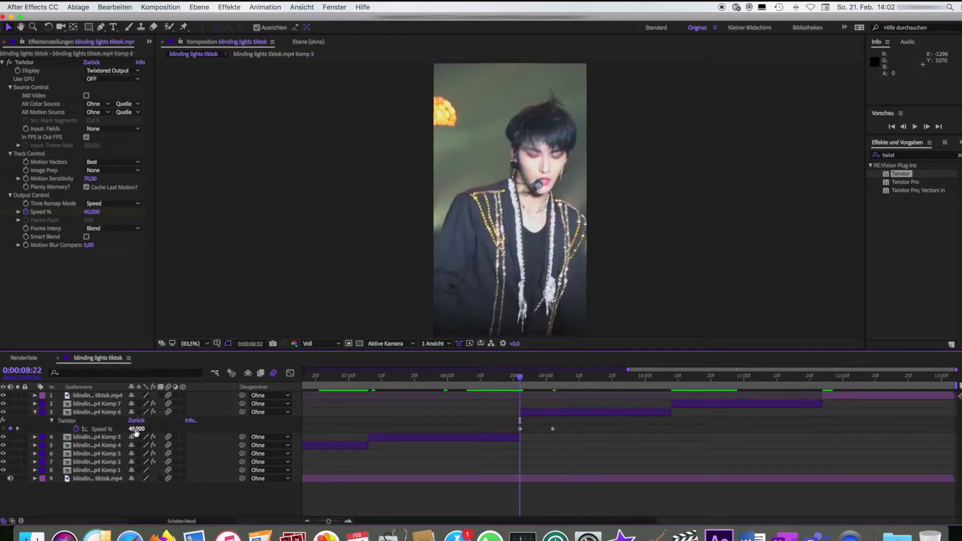
Check the next clip layer's Speed keyframes, open and close Komp 7, then preview the main comp.
key("o")
key("ctrl+Up")
key("u")
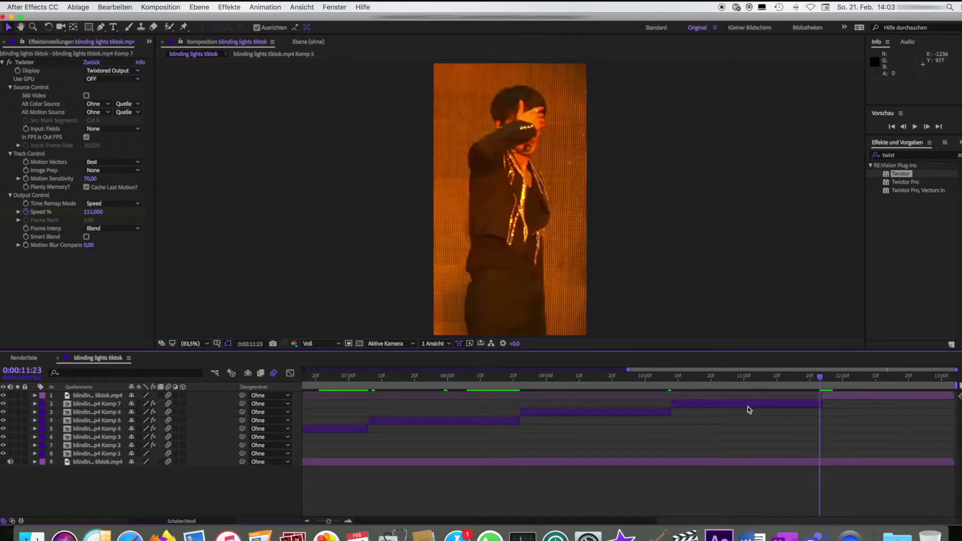
double_click(747, 406)
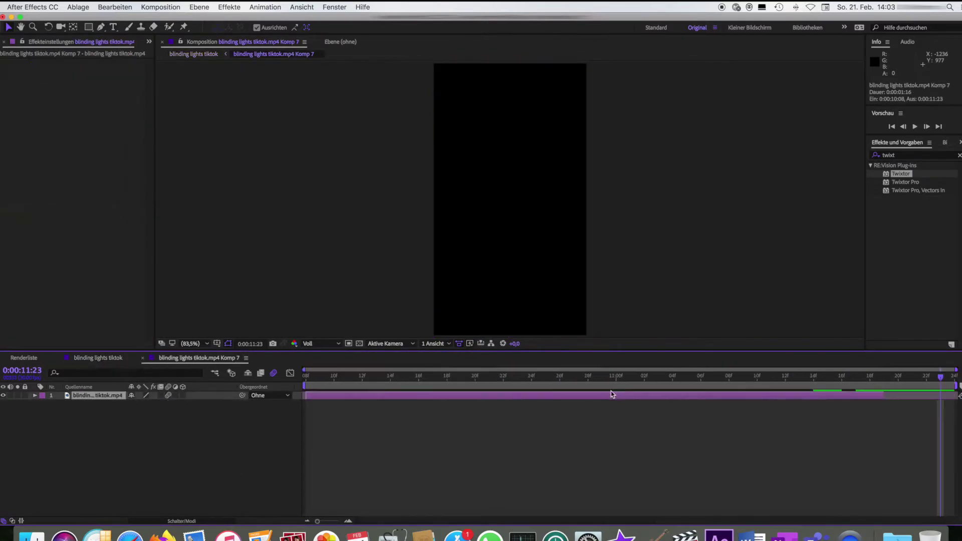
left_click(142, 357)
key("space")
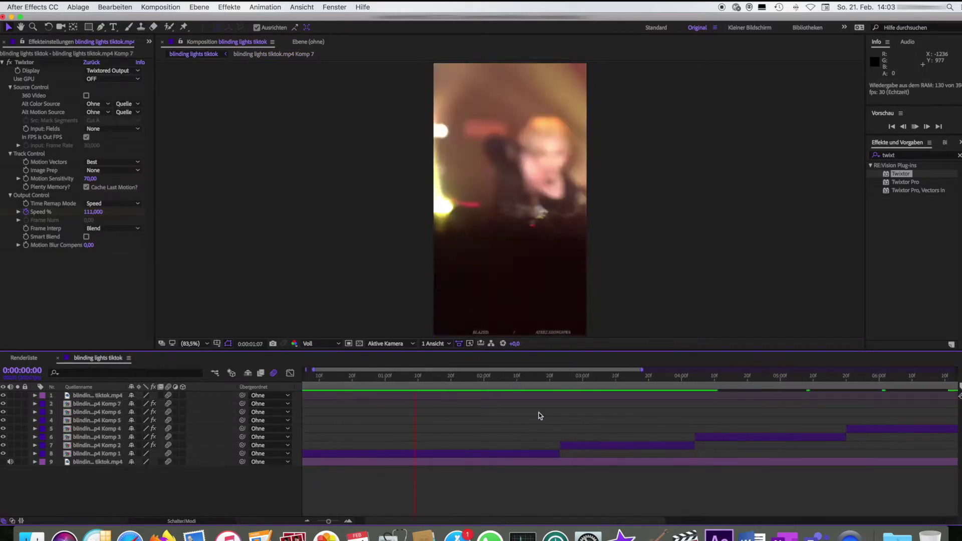
left_click(199, 7)
Precompose each clip layer, from layer 6 down to layer 2, into its own precomp.
left_click(210, 324)
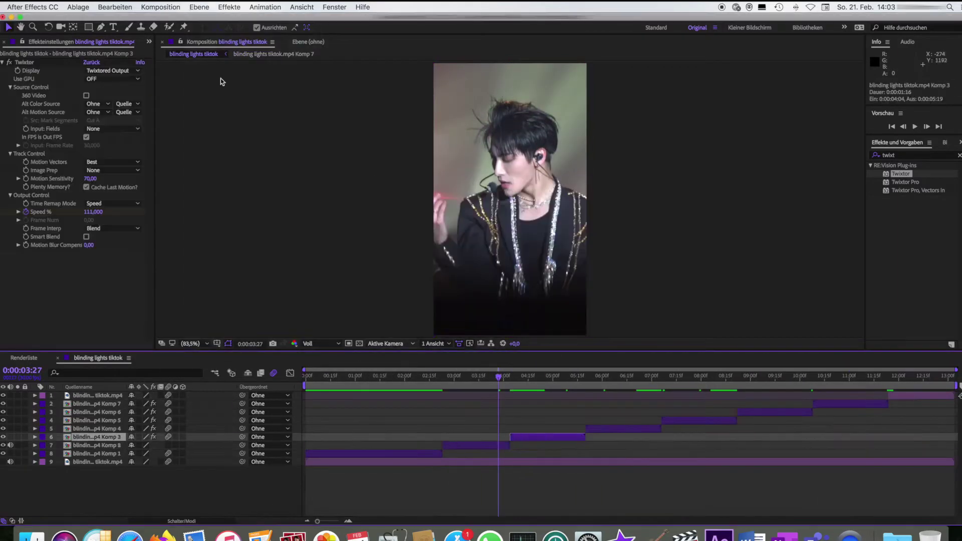
left_click(571, 321)
left_click(198, 7)
left_click(211, 325)
left_click(563, 317)
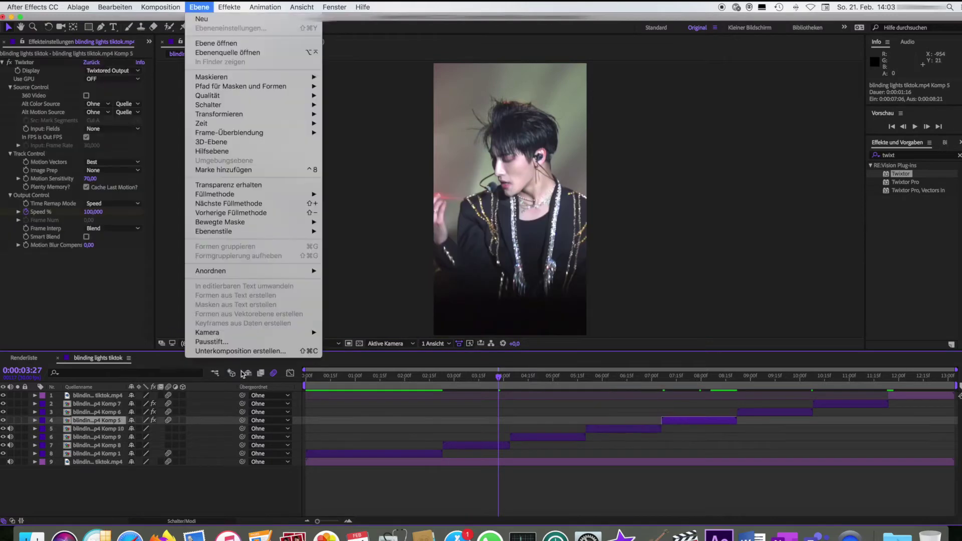
left_click(199, 7)
left_click(563, 317)
left_click(747, 412)
left_click(198, 7)
left_click(210, 347)
left_click(846, 403)
left_click(199, 7)
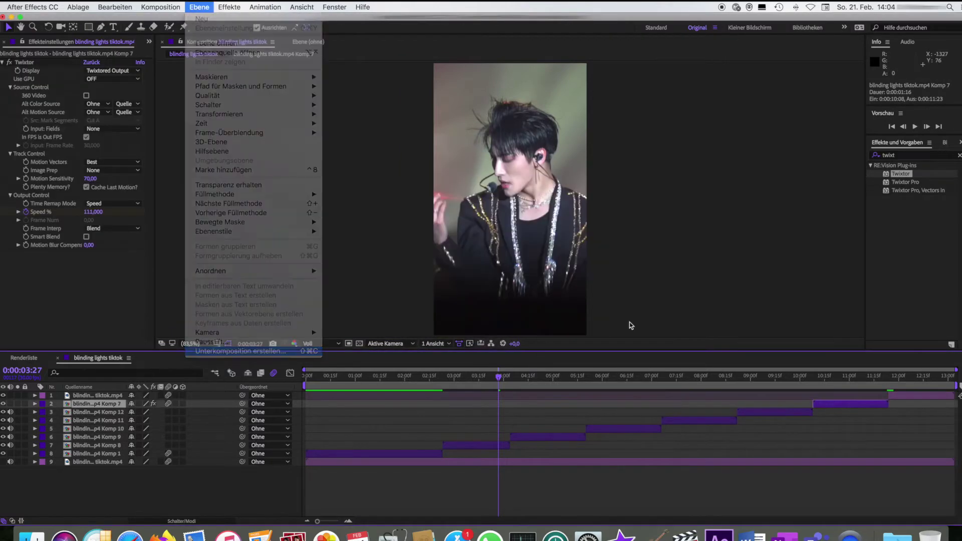
left_click(210, 347)
Apply S_BlurMoCurves to the Komp 8 layer.
type("blurmo")
left_click(481, 445)
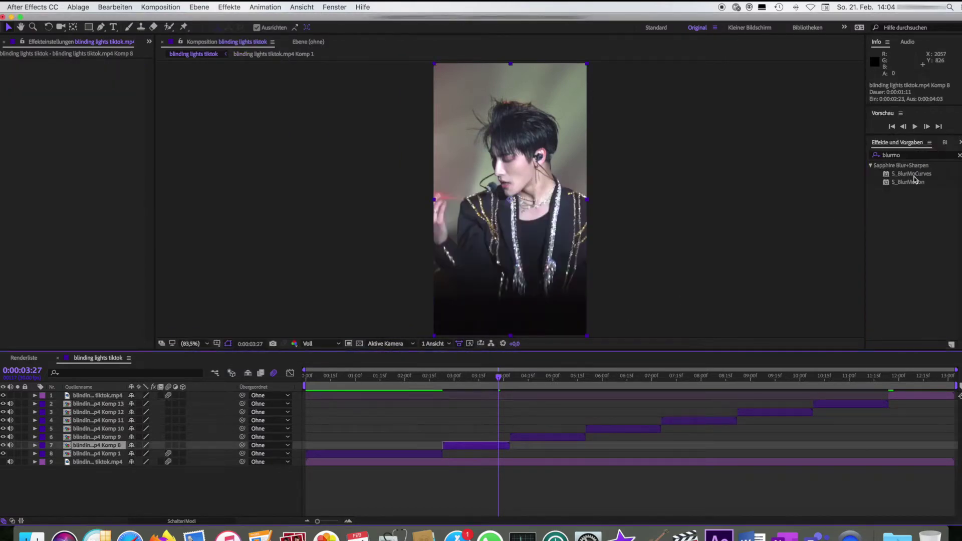
left_click_drag(912, 174, 117, 174)
left_click(605, 409)
Add Motion Tile to clip layers 2–8 with output size 300 and mirrored edges.
left_click(912, 155)
type("moti")
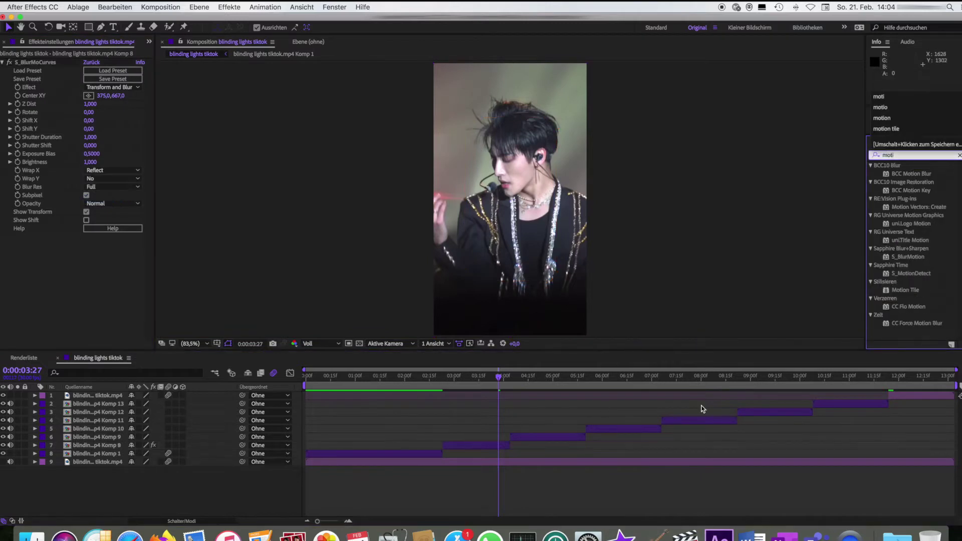
left_click_drag(703, 409, 317, 454)
left_click_drag(905, 289, 225, 253)
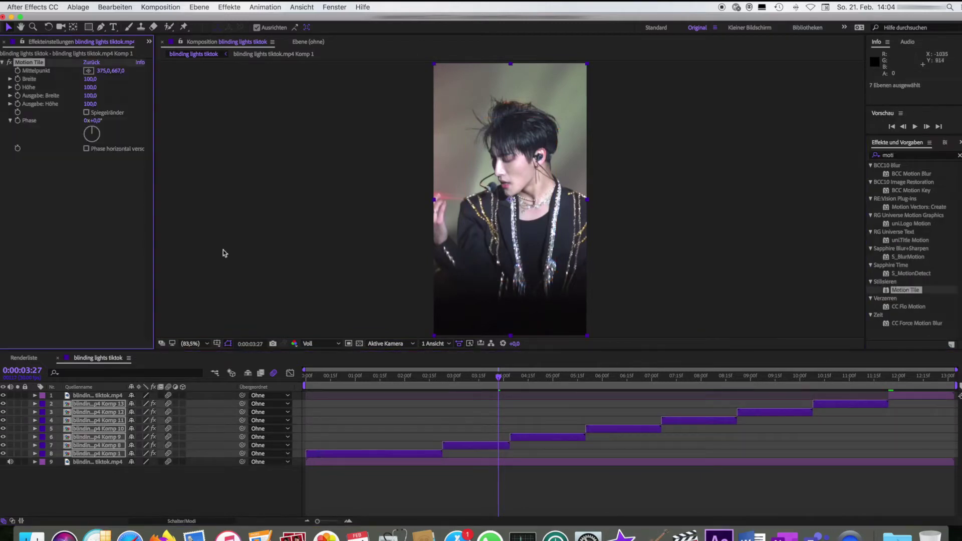
left_click(86, 112)
left_click(393, 454)
Select the Komp 1 layer and open the Komp 1 precomp.
left_click(896, 155)
type("gaus")
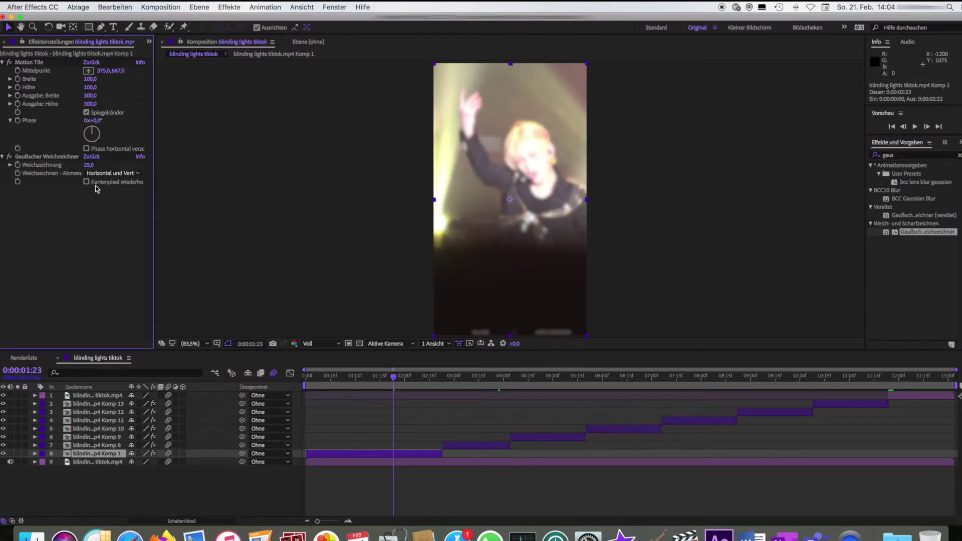
double_click(98, 453)
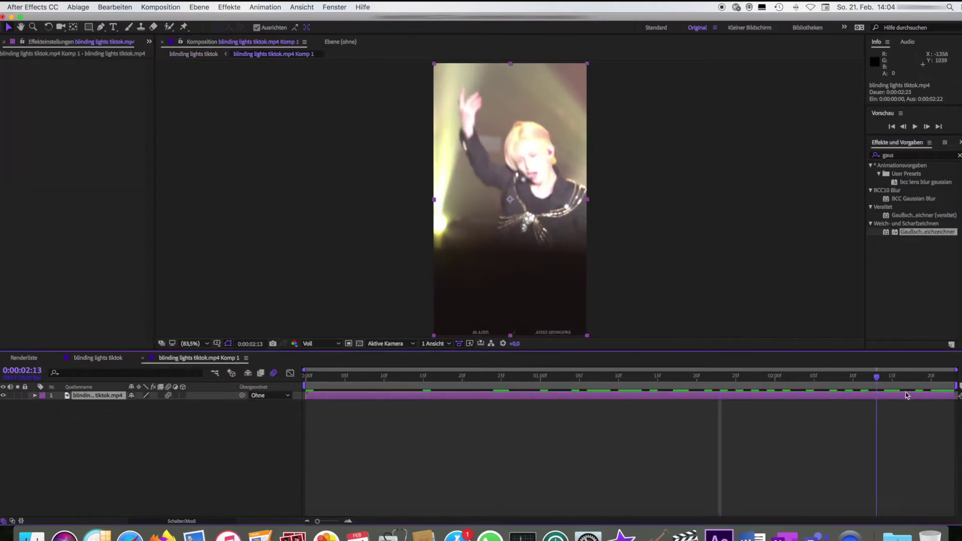
Precompose the Komp 1 clip into Komp 14 and apply Twixtor to it.
left_click(199, 7)
left_click(251, 347)
key("Return")
type("twix")
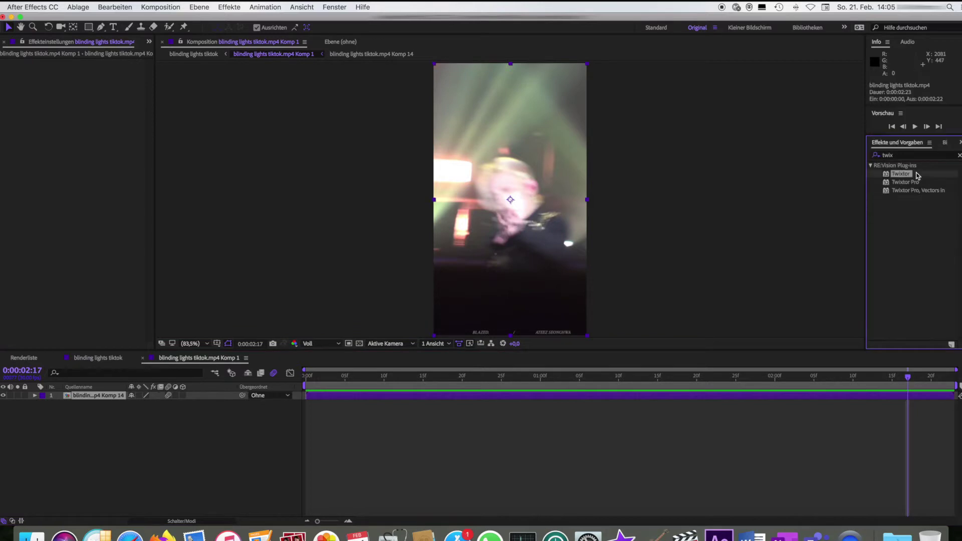
left_click_drag(900, 173, 14, 202)
Keyframe Twixtor Speed % at 100 at 2:12, ramping to 111, and preview it.
left_click_drag(947, 377, 868, 377)
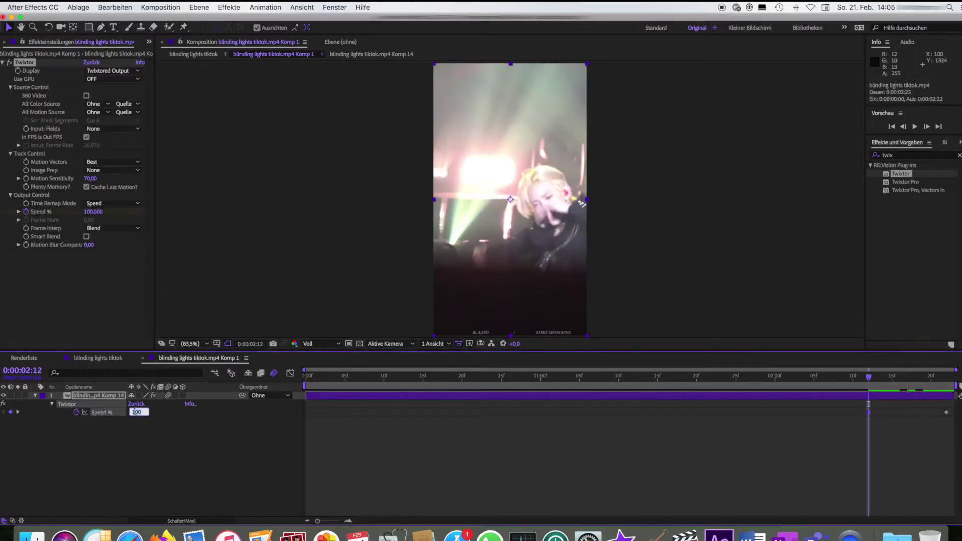
left_click(165, 436)
key("k")
key("space")
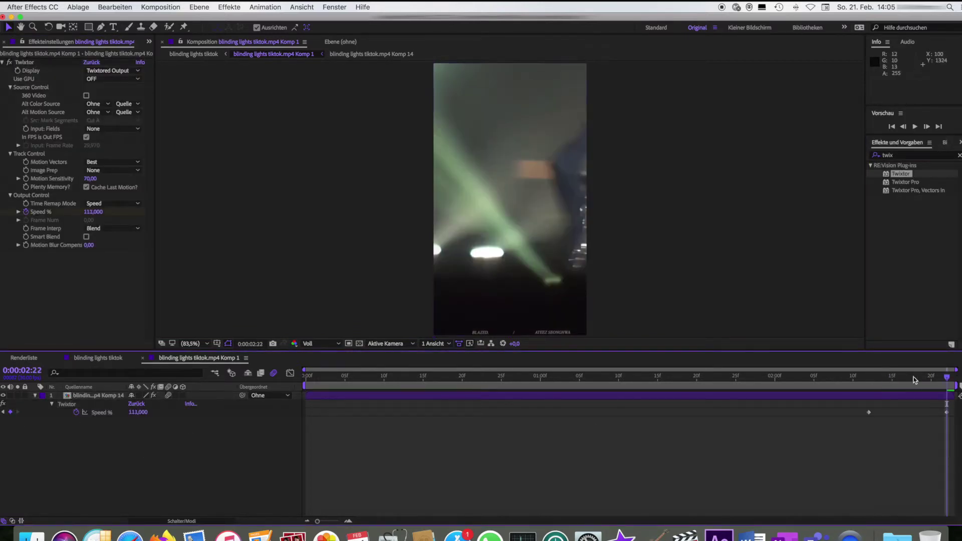
In the main comp, set the Komp 1 layer's Gaussian blur to 30 and delete BCC Gaussian Blur.
key("super+w")
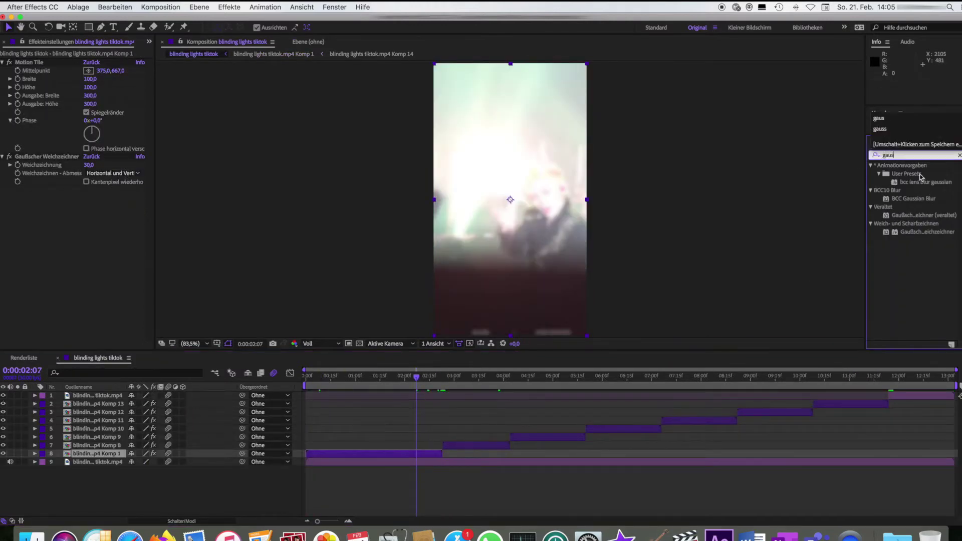
left_click_drag(912, 216, 10, 136)
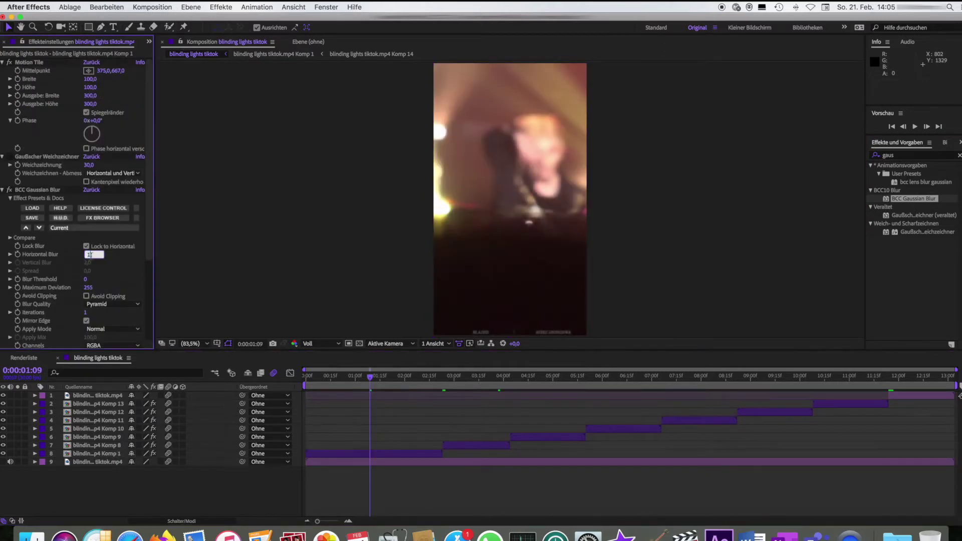
key("Delete")
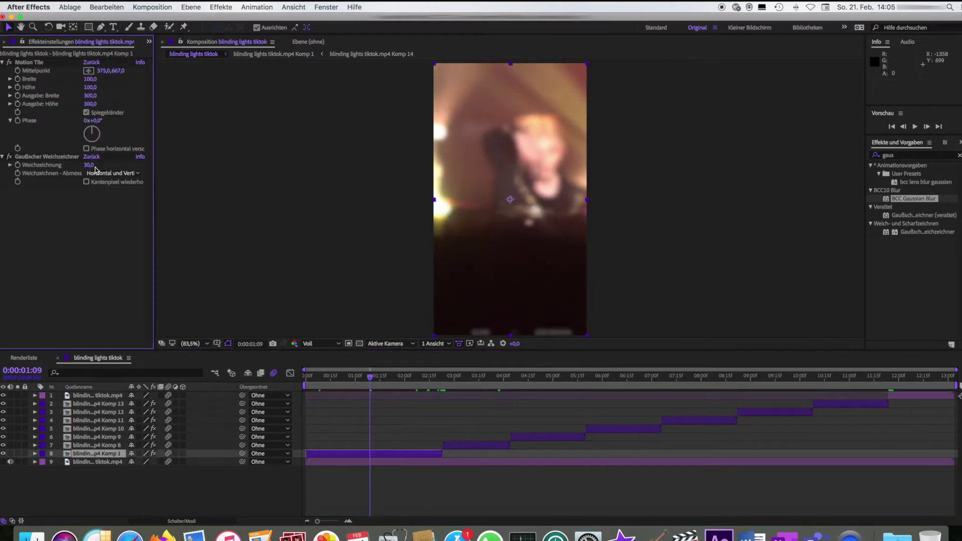
left_click(475, 445)
Apply Easy Ease to the Shift X keyframes at 2:23 and check their speed curve.
key("i")
key("u")
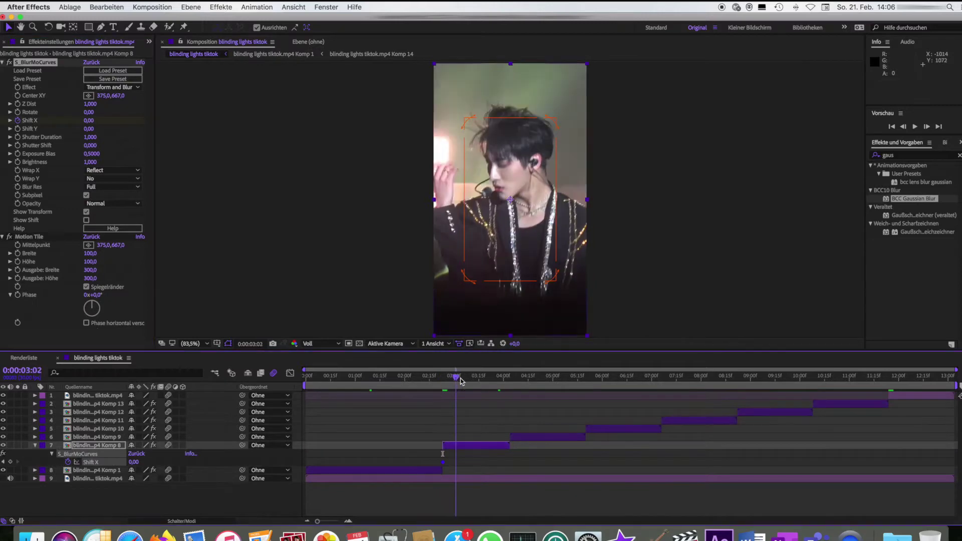
left_click_drag(445, 376, 480, 379)
left_click(9, 461)
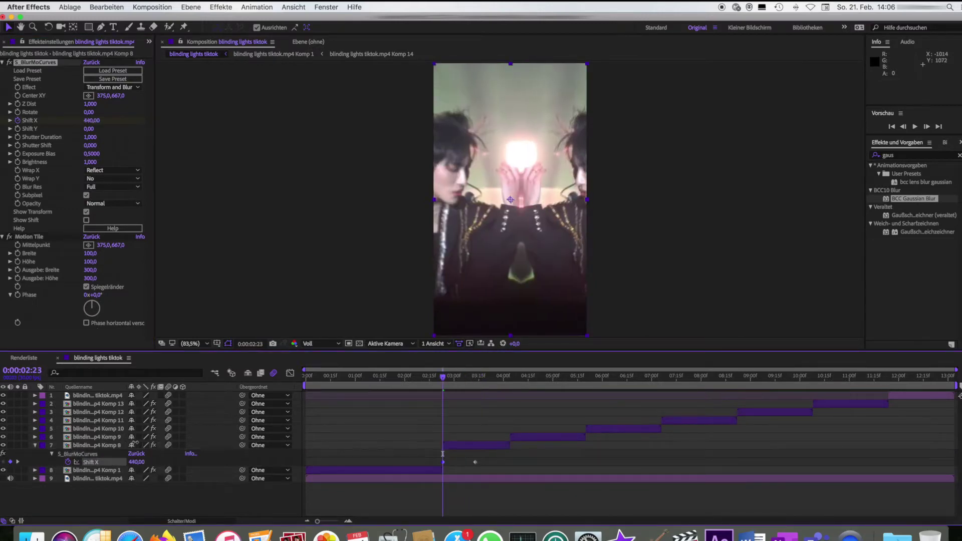
scroll(445, 468, "up", 3)
right_click(446, 469)
left_click(631, 447)
key("shift+F3")
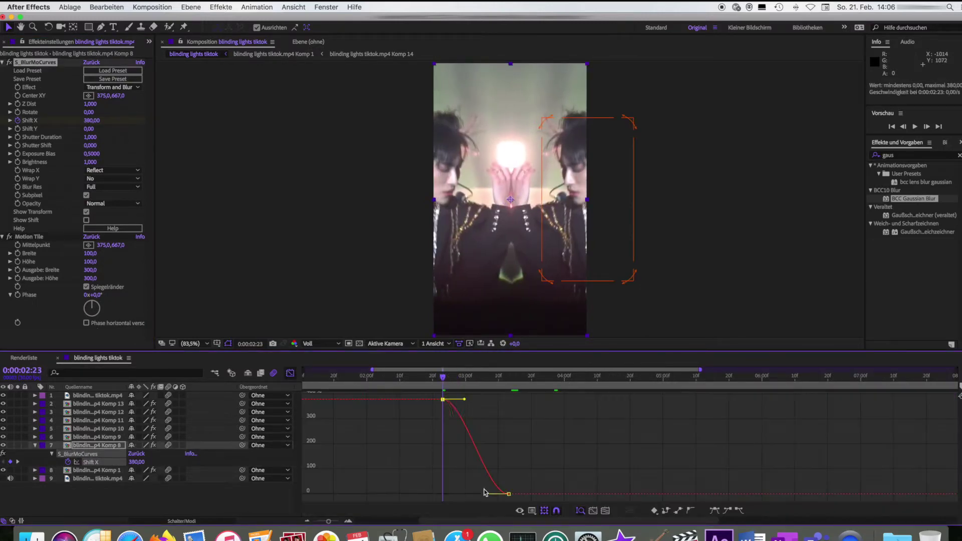
key("shift+F3")
Edit the Komp 1 layer's keyframed Iris Scale value.
left_click(95, 469)
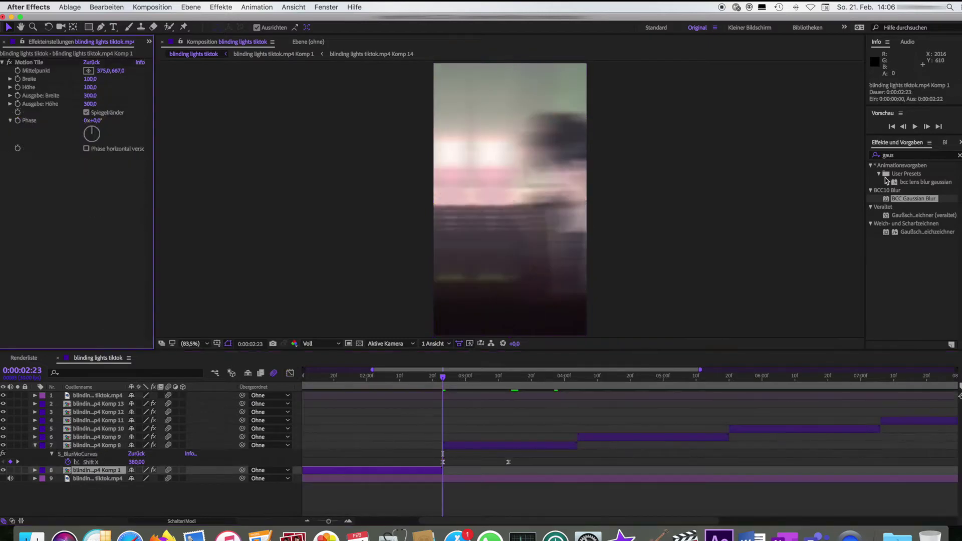
key("u")
left_click(18, 487)
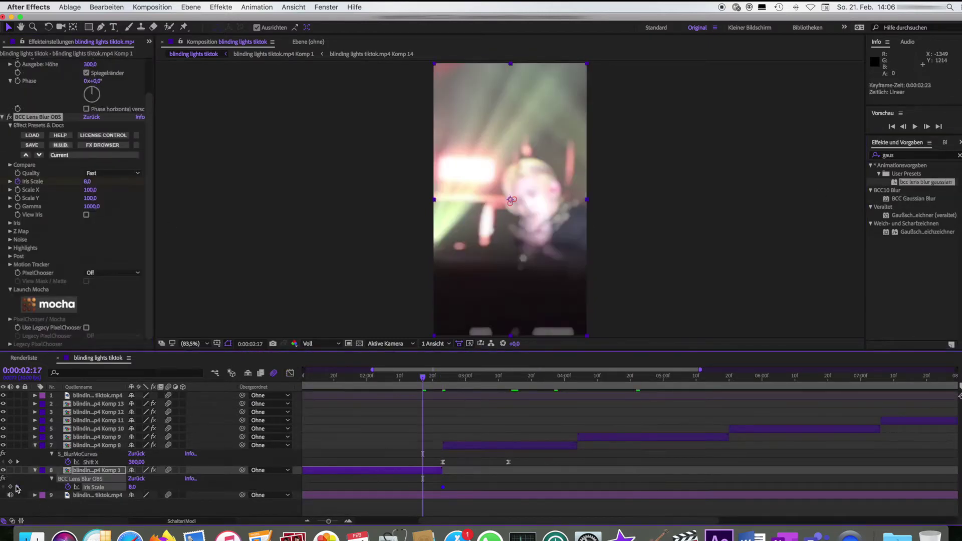
left_click(90, 181)
type("11")
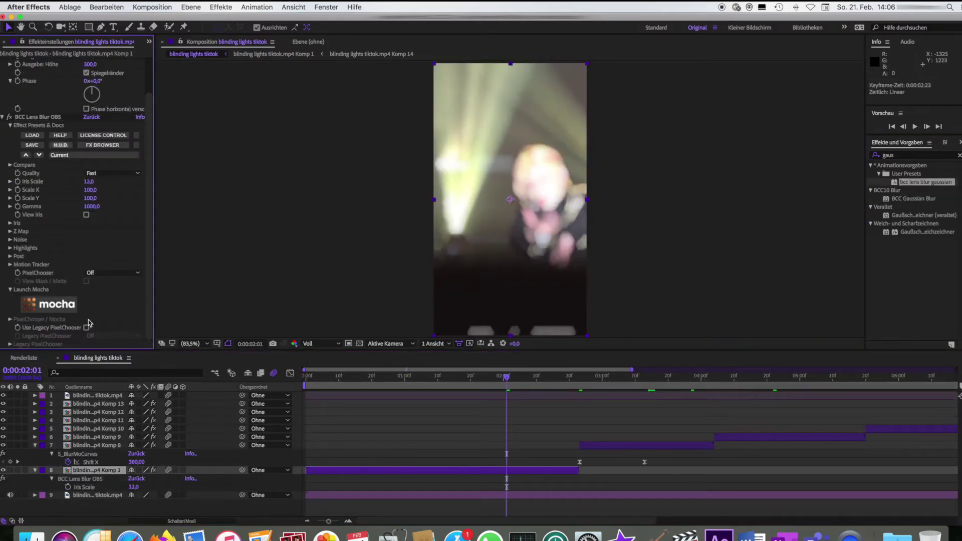
left_click(35, 470)
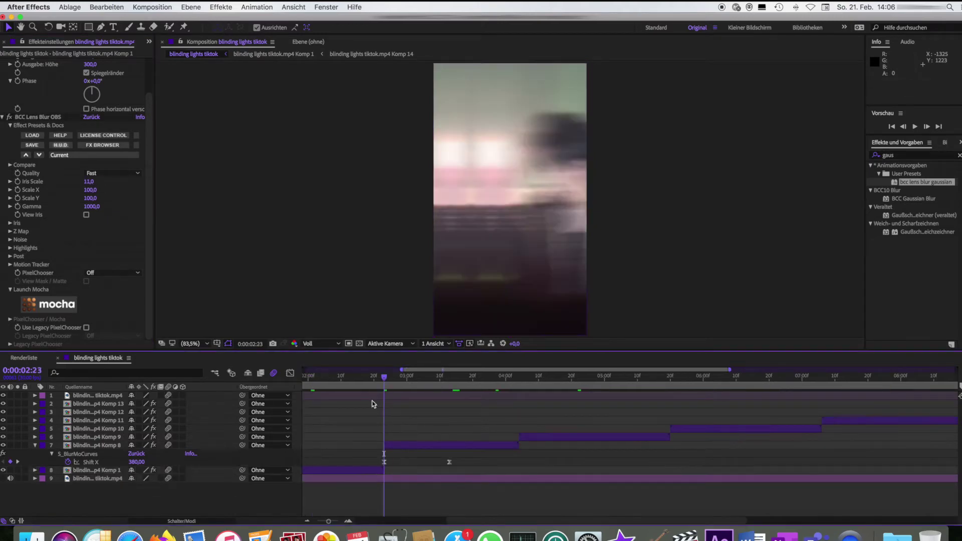
Paste the lens blur onto the Komp 8 clip and Easy Ease its Iris Scale 13-to-0 keyframes.
left_click(95, 445)
key("i")
key("ctrl+v")
key("u")
key("u")
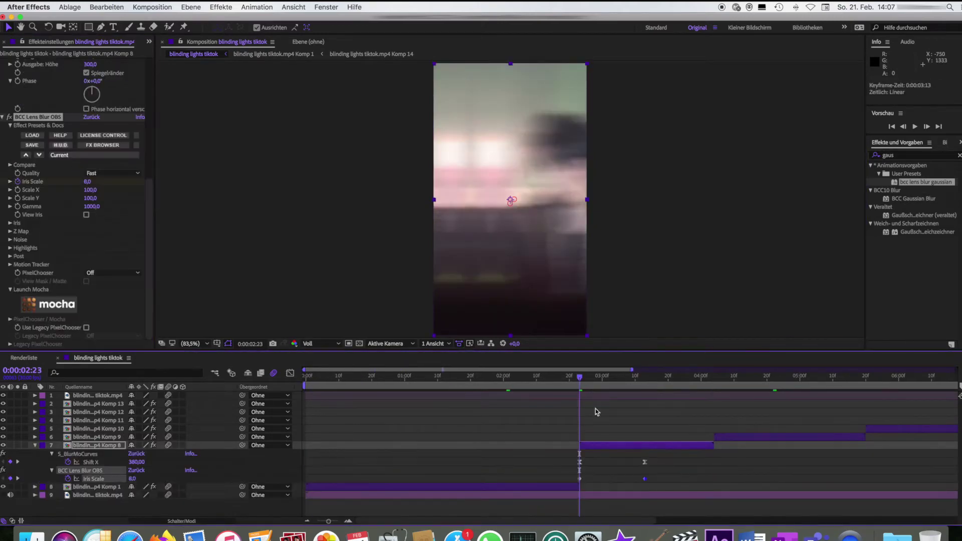
key("k")
key("j")
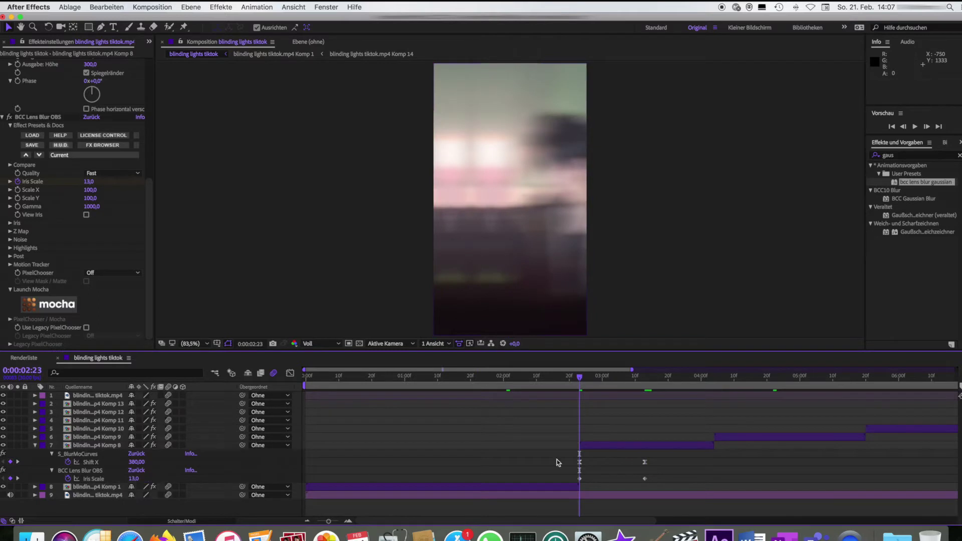
right_click(579, 478)
key("shift+F3")
key("space")
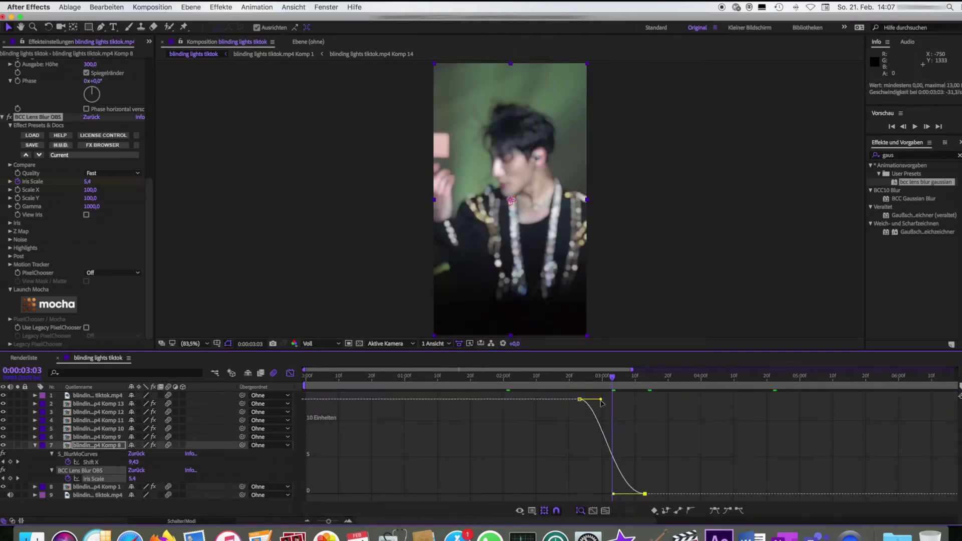
key("shift+F3")
key("Home")
key("ctrl+Down")
Check the first clip's opacity fade, collapse all properties, save the project and replay from 0:00.
key("t")
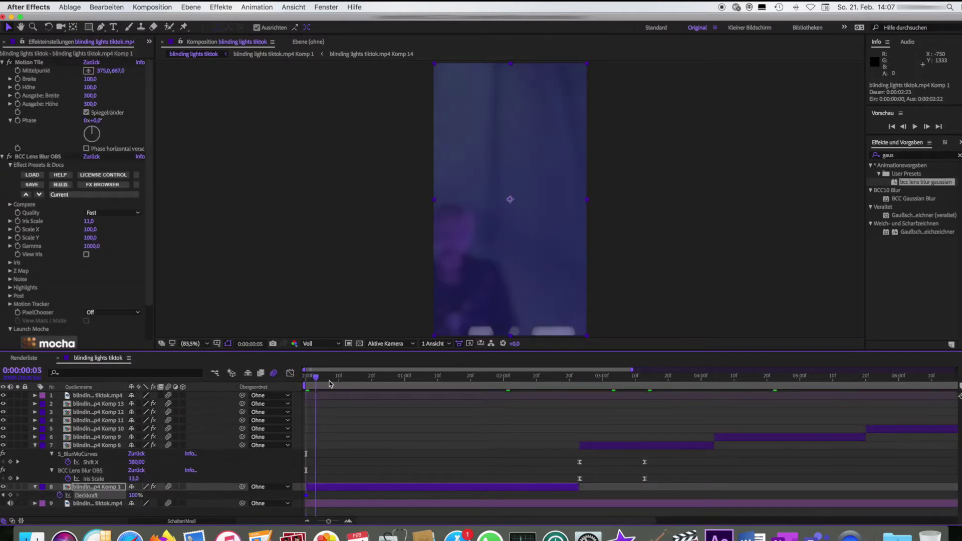
key("space")
key("ctrl+grave")
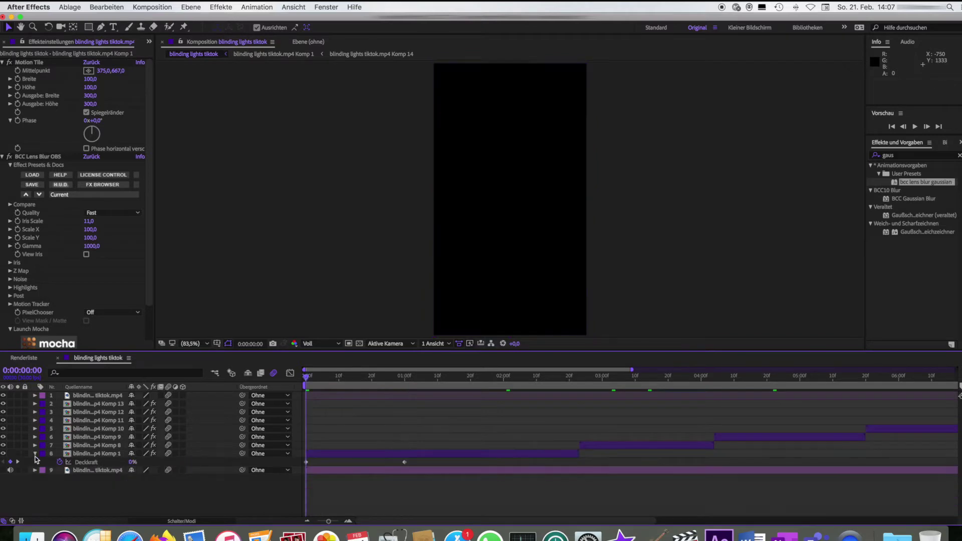
key("ctrl+s")
key("space")
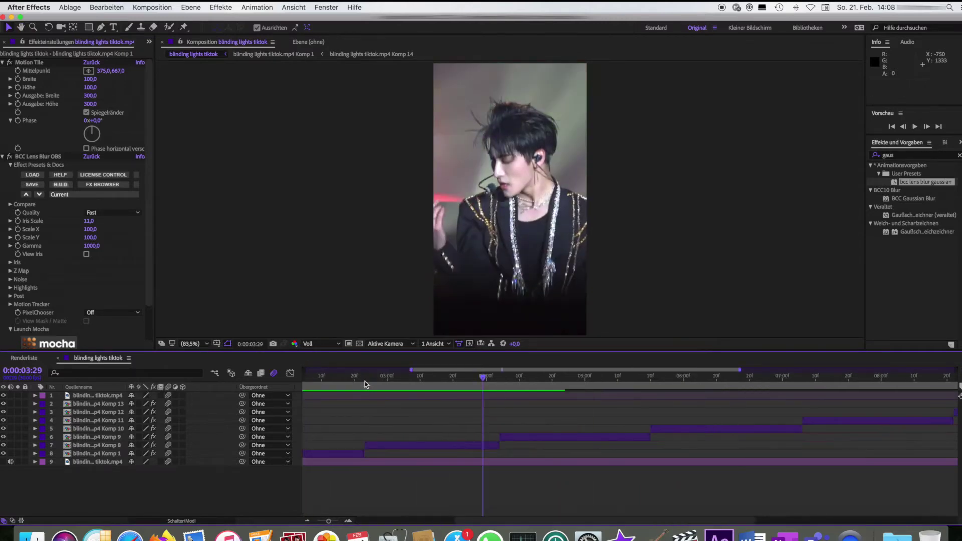
Open Komp 8 to inspect its clip's keyframed speed, then return to the main comp.
double_click(98, 444)
left_click(95, 395)
key("u")
left_click(795, 407)
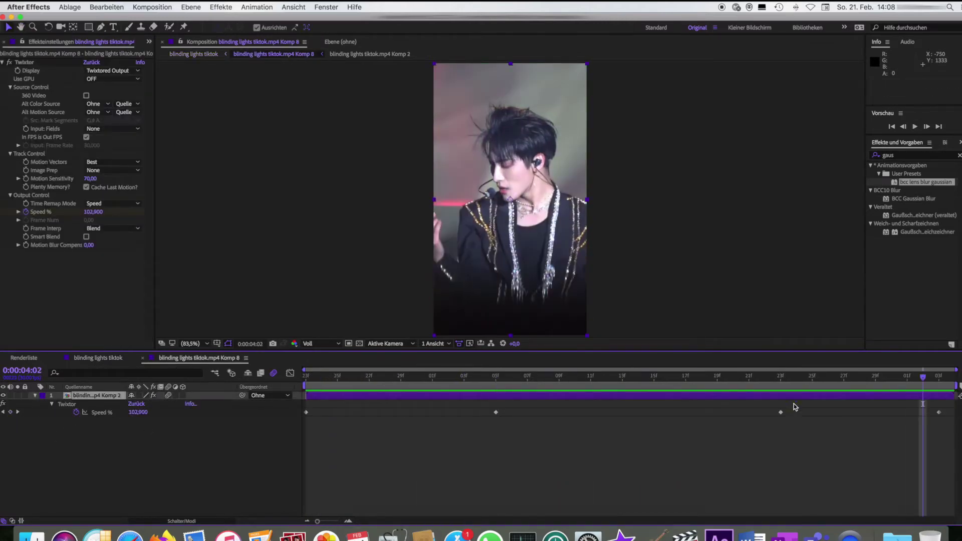
key("ctrl+w")
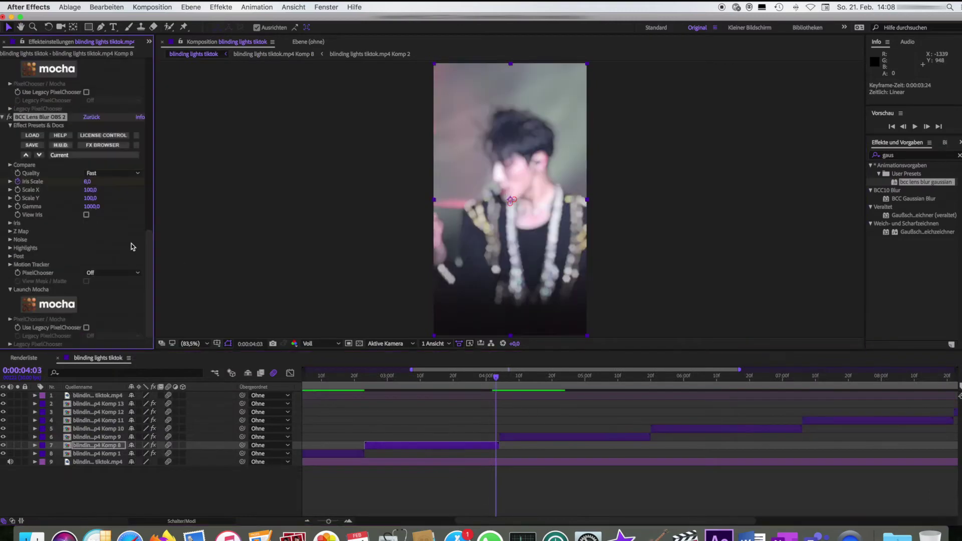
Keyframe the second lens blur's Iris Scale to 13 at the clip's end with Easy Ease, then open Komp 8.
key("j")
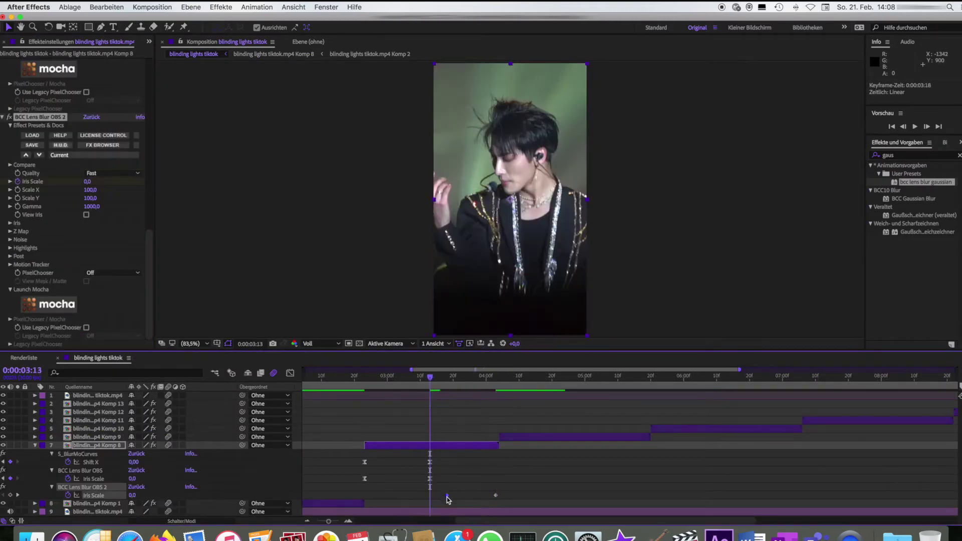
left_click(17, 495)
left_click(132, 495)
type("13")
right_click(431, 495)
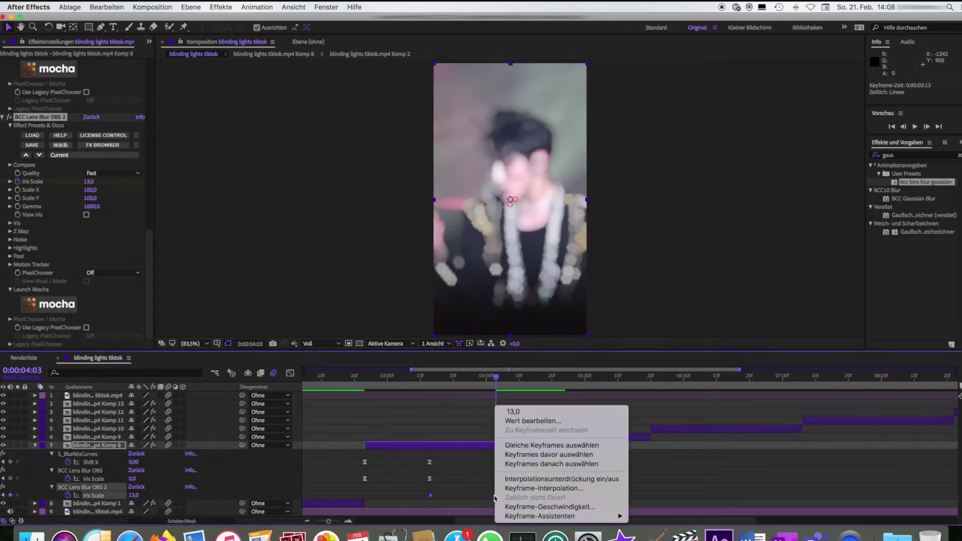
left_click(651, 495)
key("shift+F3")
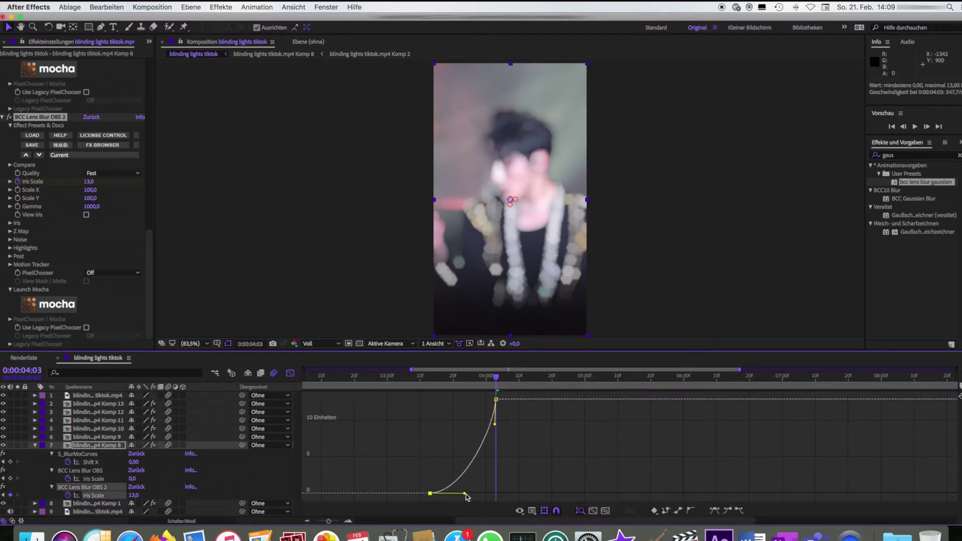
key("shift+F3")
double_click(95, 445)
left_click(191, 7)
Precompose the footage into Komp 15 and add Motion Tile above the glow with output width 20.
left_click(210, 350)
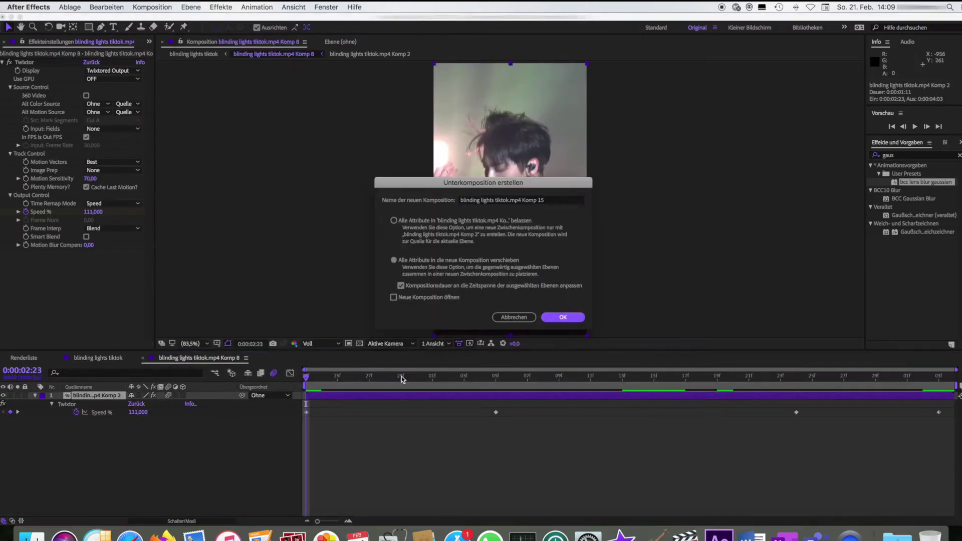
key("Return")
type("mot")
double_click(904, 323)
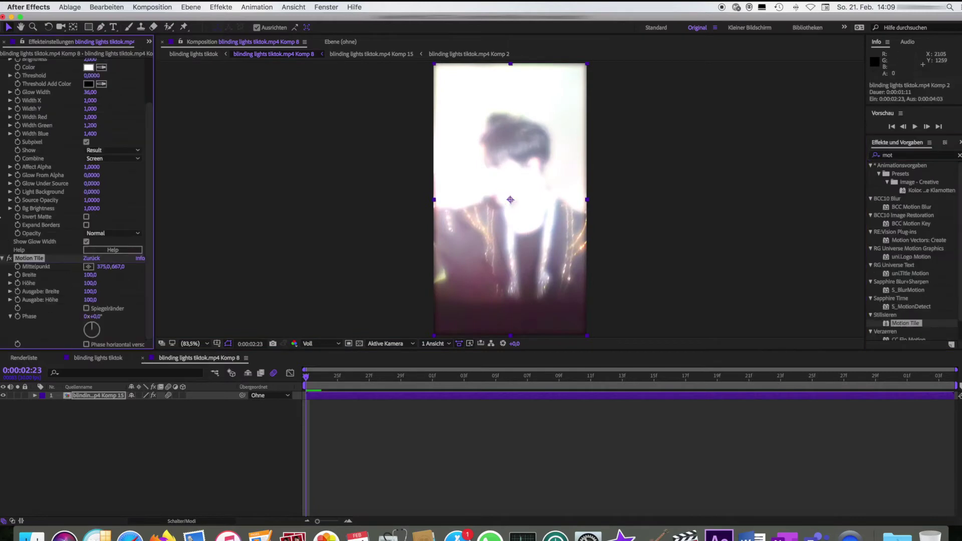
left_click_drag(29, 258, 29, 59)
left_click(90, 95)
type("20")
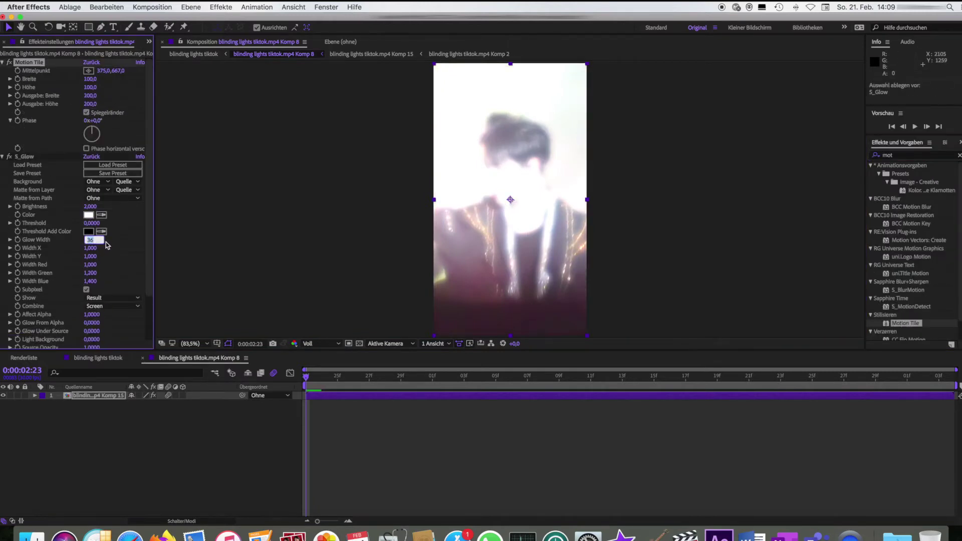
type("5")
Keyframe glow Brightness down to 0, Easy Ease both keyframes, shape the curve and preview.
left_click(543, 375)
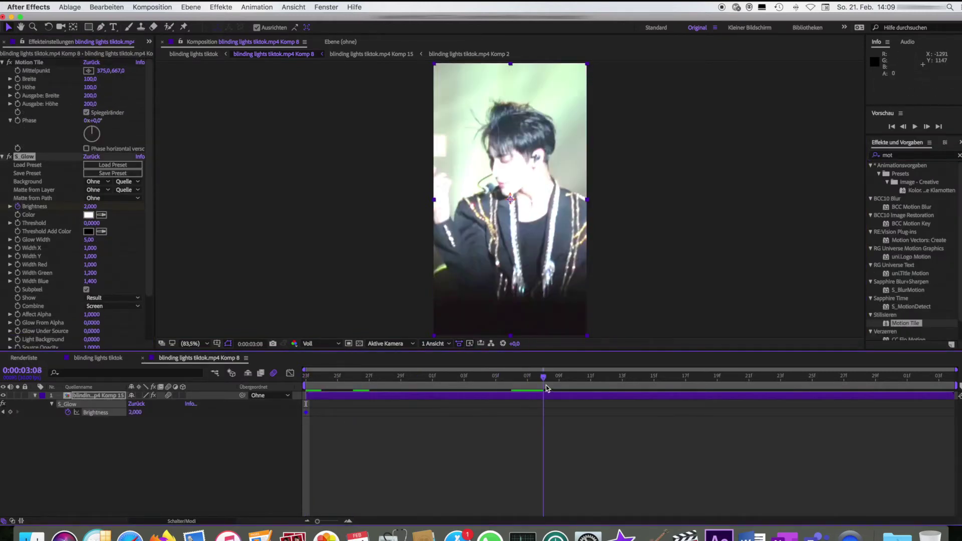
left_click(135, 411)
type("0")
key("Return")
left_click_drag(558, 412, 637, 412)
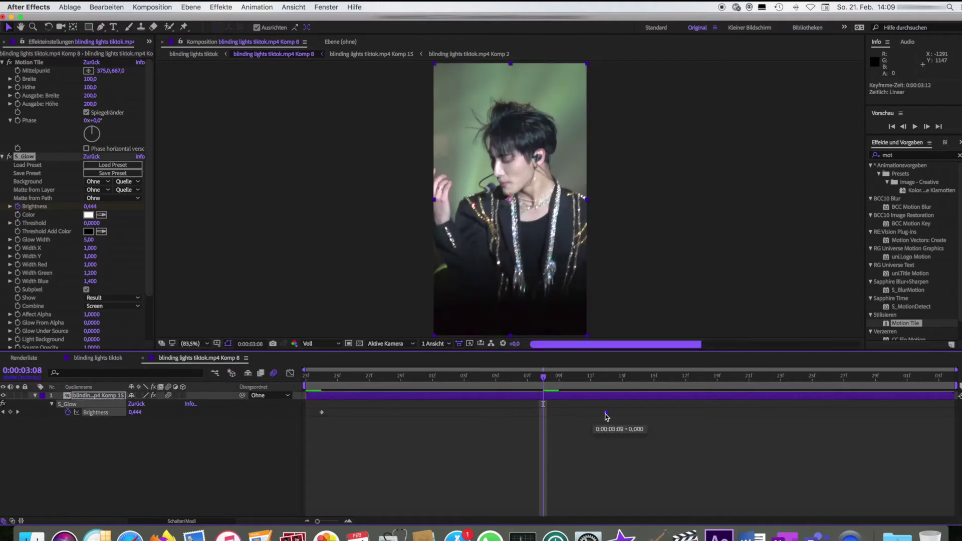
right_click(321, 412)
left_click(386, 504)
left_click(290, 375)
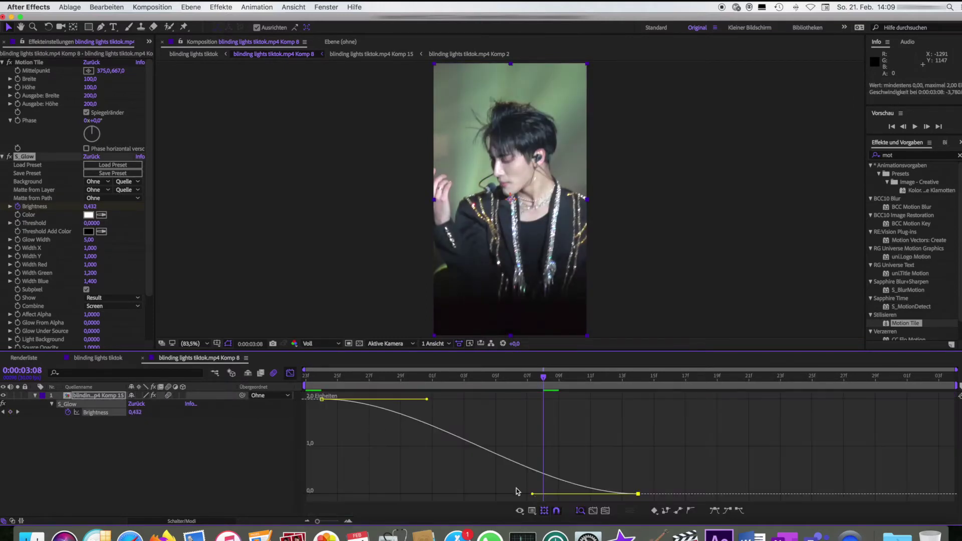
left_click_drag(350, 399, 326, 432)
left_click_drag(524, 498, 521, 494)
key("space")
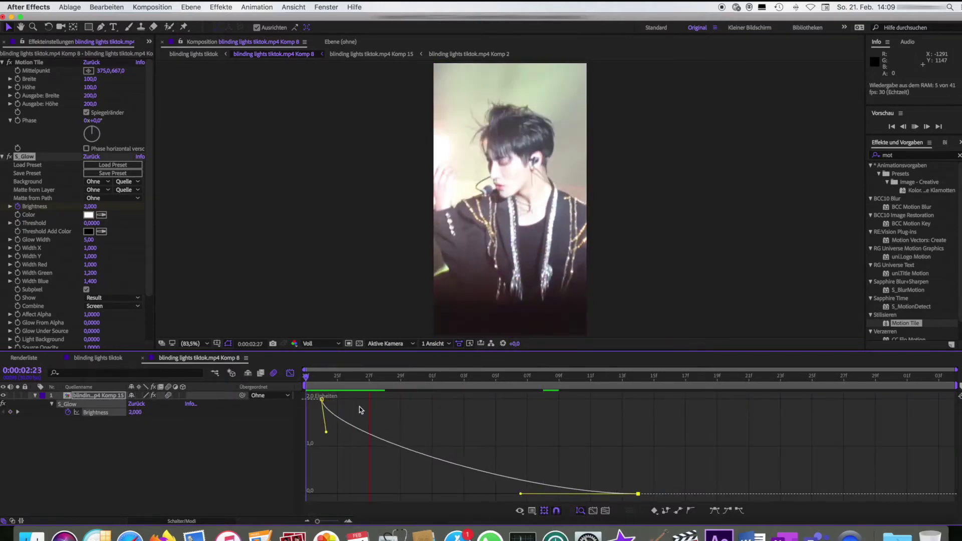
Preview the glow transition in the main comp, then reopen Komp 8 and select its glowing layer.
key("super+w")
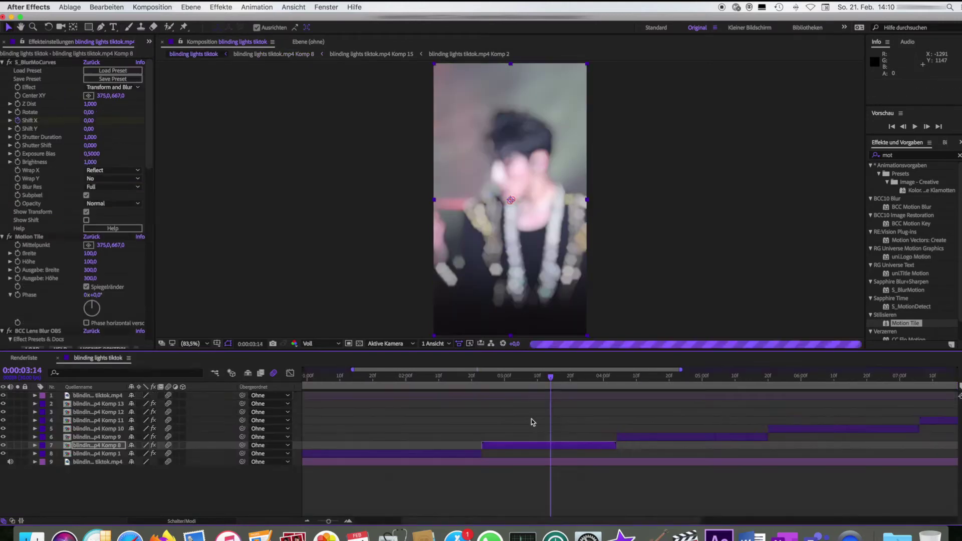
left_click(480, 383)
key("space")
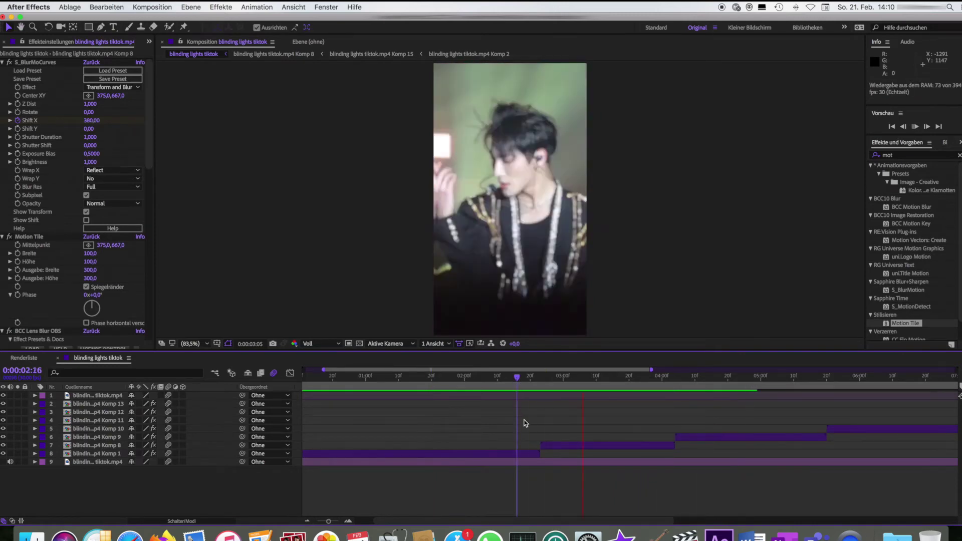
double_click(576, 445)
left_click(289, 373)
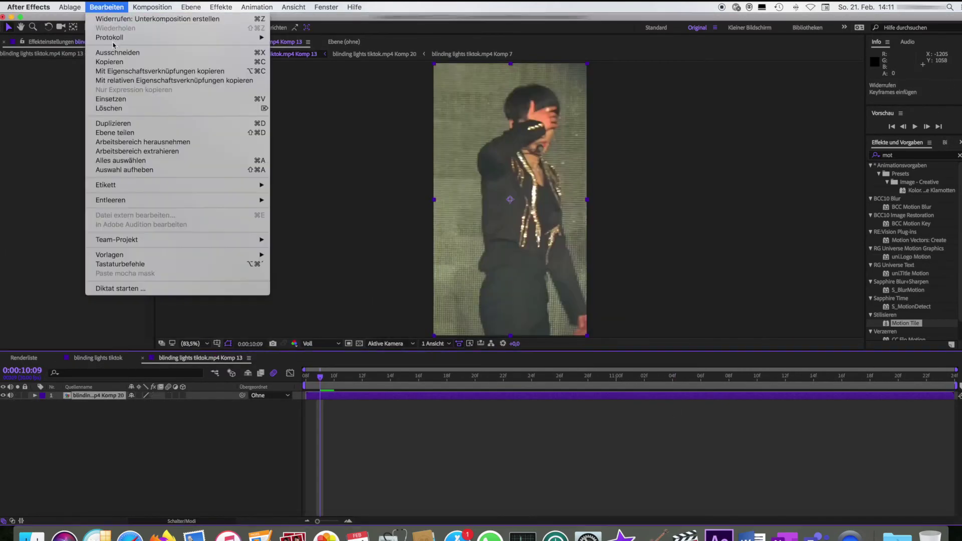
Paste the glow and Motion Tile effects, then return to the main comp at the Komp 8 clip.
left_click(110, 99)
left_click(142, 358)
left_click(456, 446)
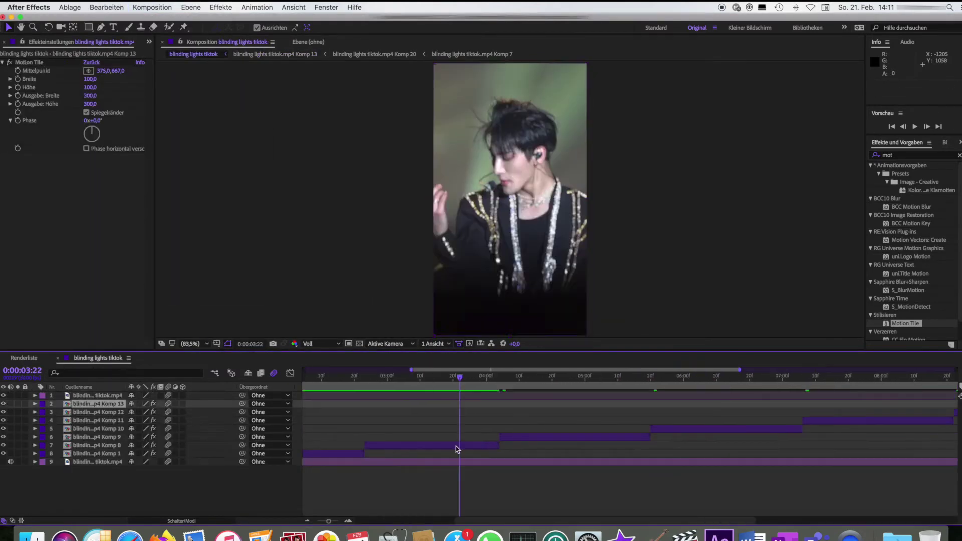
scroll(47, 208, "up", 3)
scroll(47, 208, "up", 5)
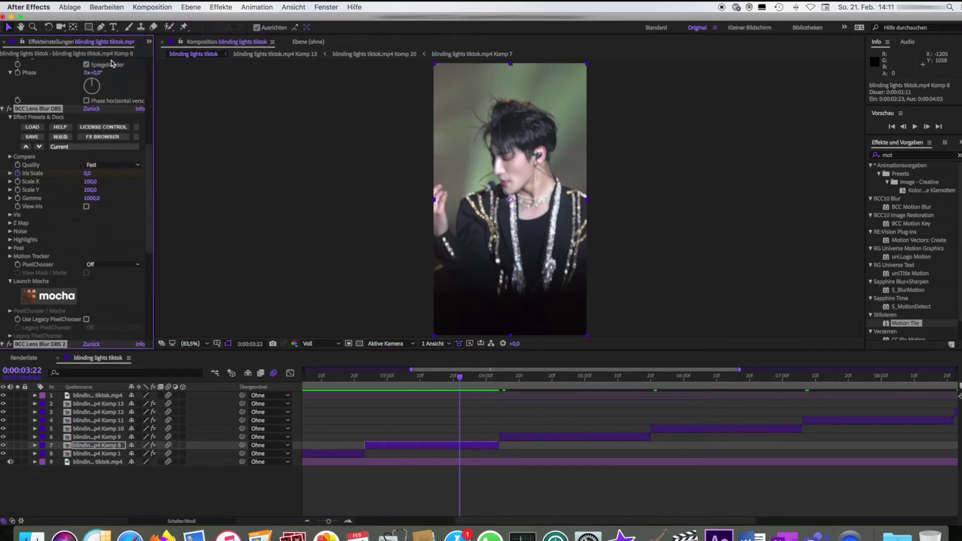
Paste Motion Tile and BCC Lens Blur onto the Komp 9 clip and reveal its Iris Scale keyframes.
left_click(500, 386)
key("super+Up")
key("super+v")
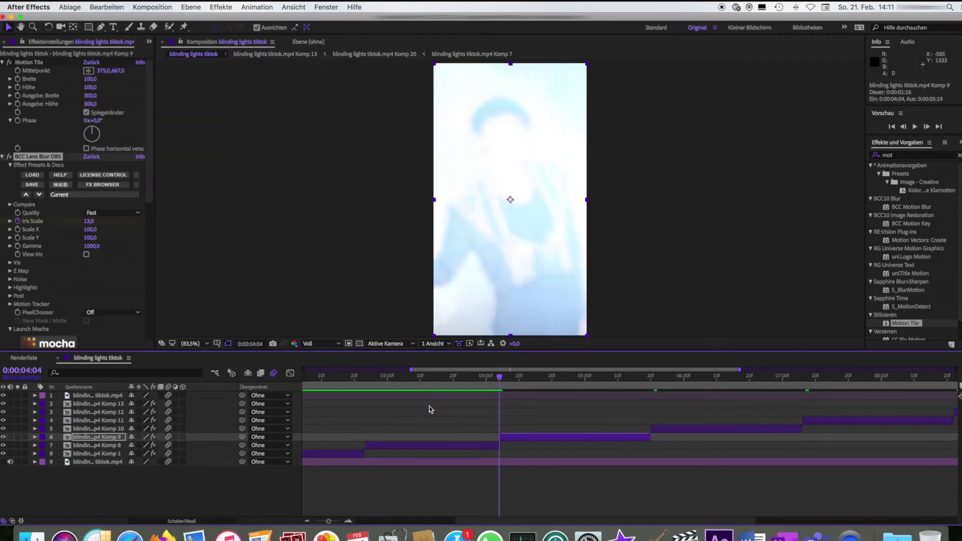
key("Escape")
key("u")
key("o")
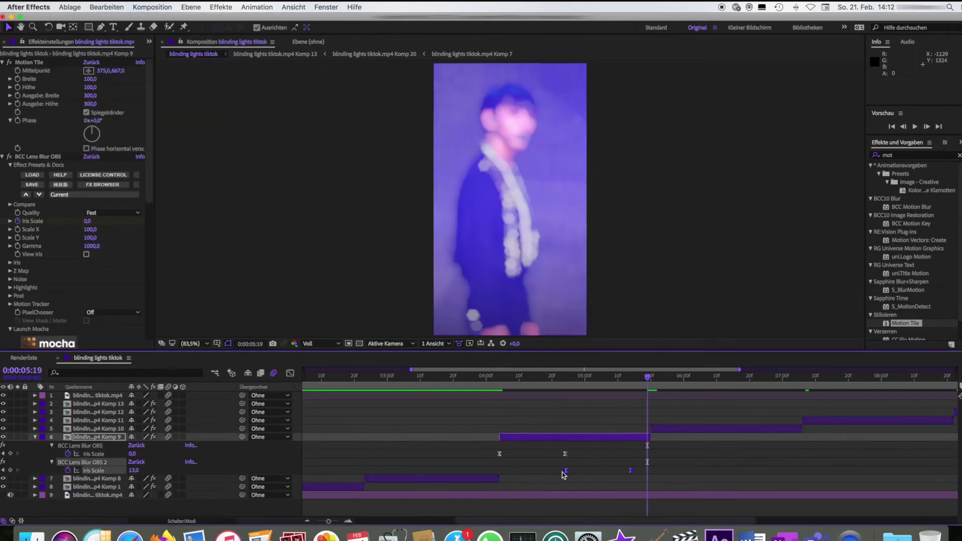
Copy both lens blur effects from Komp 9 and paste them onto the Komp 10 clip.
left_click(80, 445)
left_click(80, 462, "shift")
key("super+c")
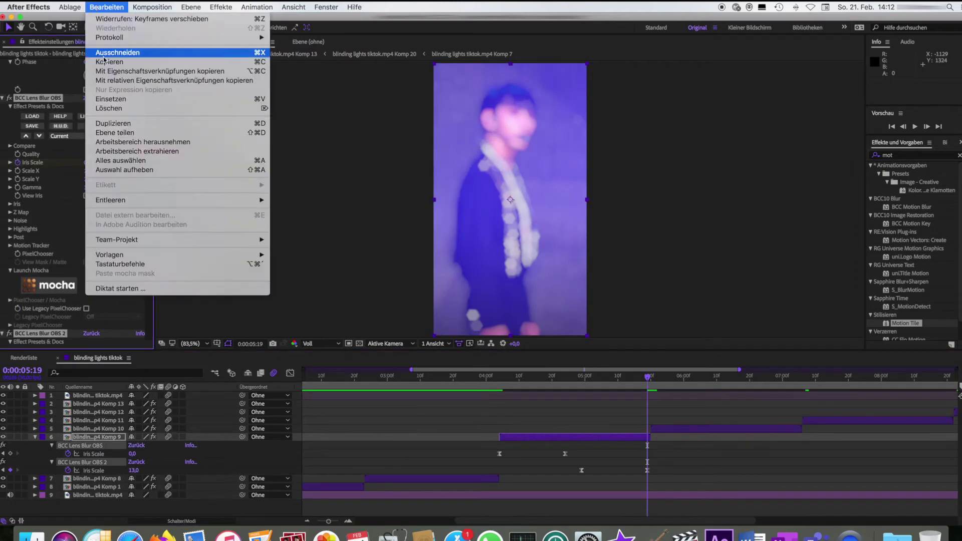
key("u")
key("Page_Down")
key("super+Up")
key("super+v")
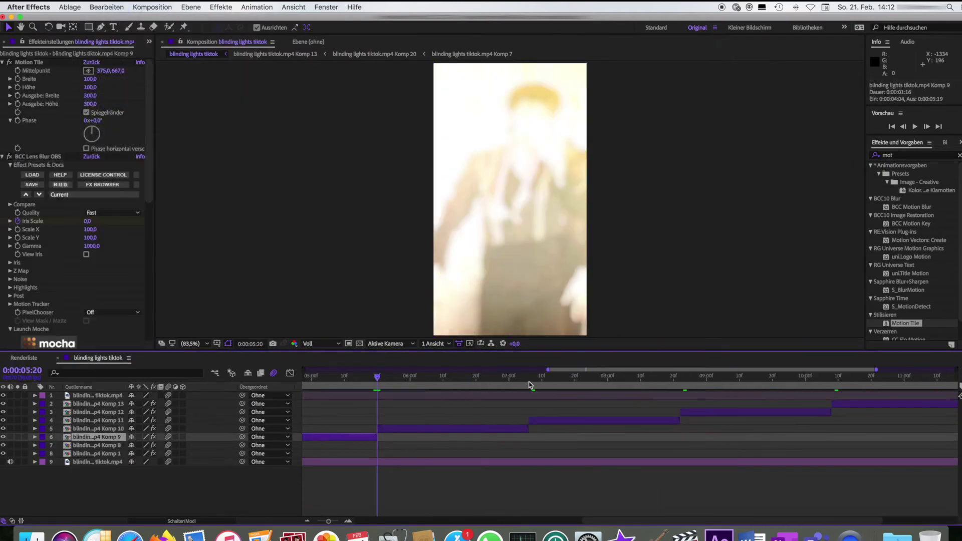
Paste the two lens blurs onto each following clip, save, and open the Komp 12 precomp.
key("o")
key("Page_Down")
key("super+Up")
key("super+v")
key("o")
key("Page_Down")
key("super+Up")
key("super+v")
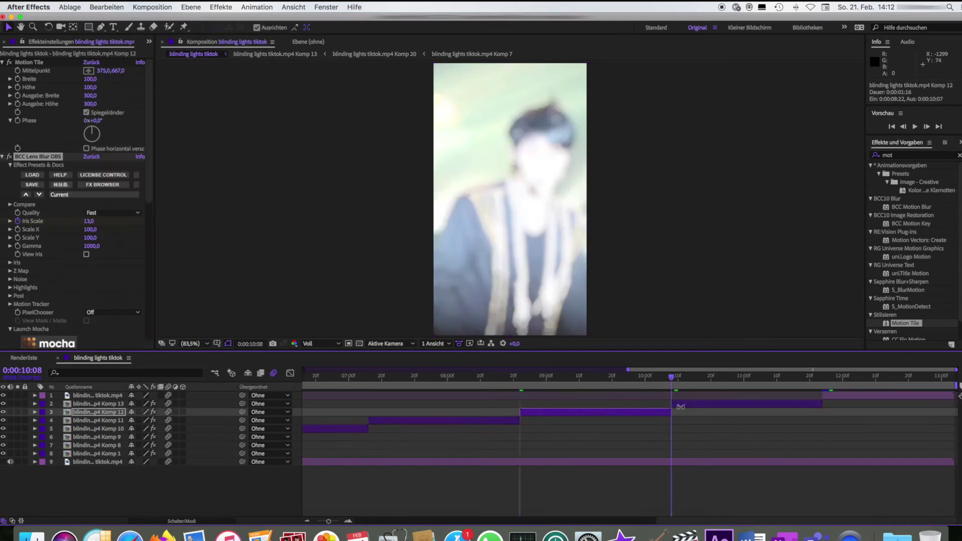
key("o")
key("Page_Down")
key("super+Up")
key("super+v")
key("super+s")
left_click(601, 375)
Apply Helligkeit und Kontrast to the Komp 12 clip at frame 0:00:09:15.
left_click_drag(601, 382, 630, 377)
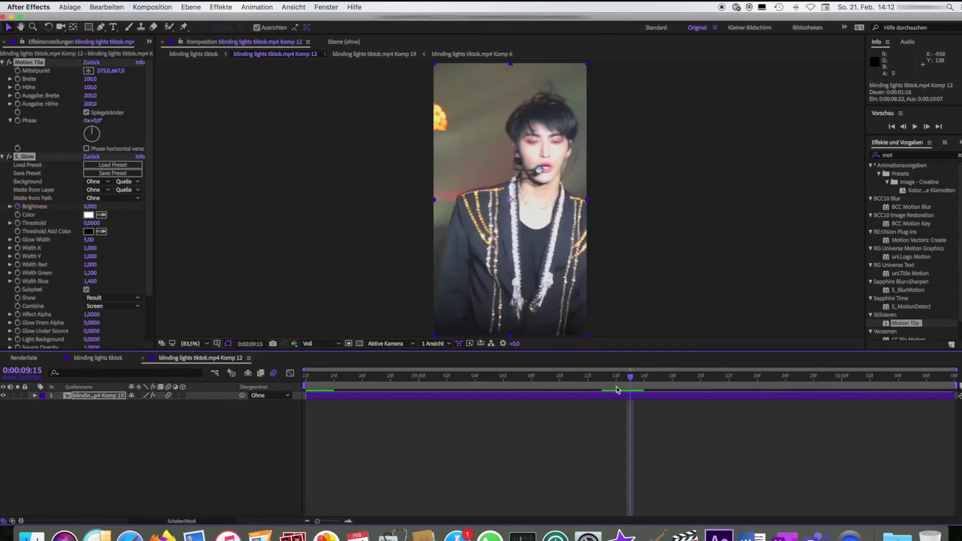
left_click(906, 155)
type("kontr")
double_click(919, 241)
left_click(85, 328)
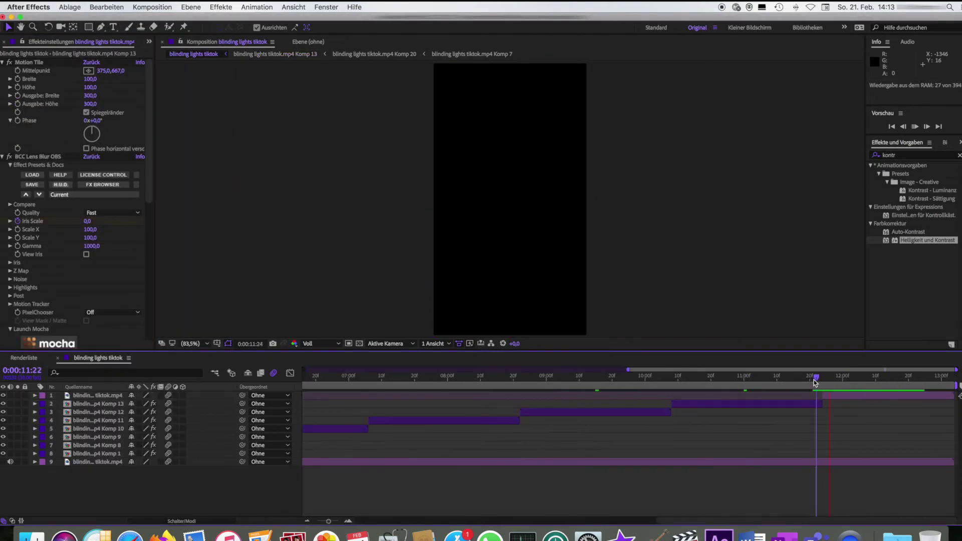
Keyframe Komp 13's opacity from 100% at 11:12 to 10% at 11:23, then preview.
left_click(820, 403)
key("t")
left_click(783, 379)
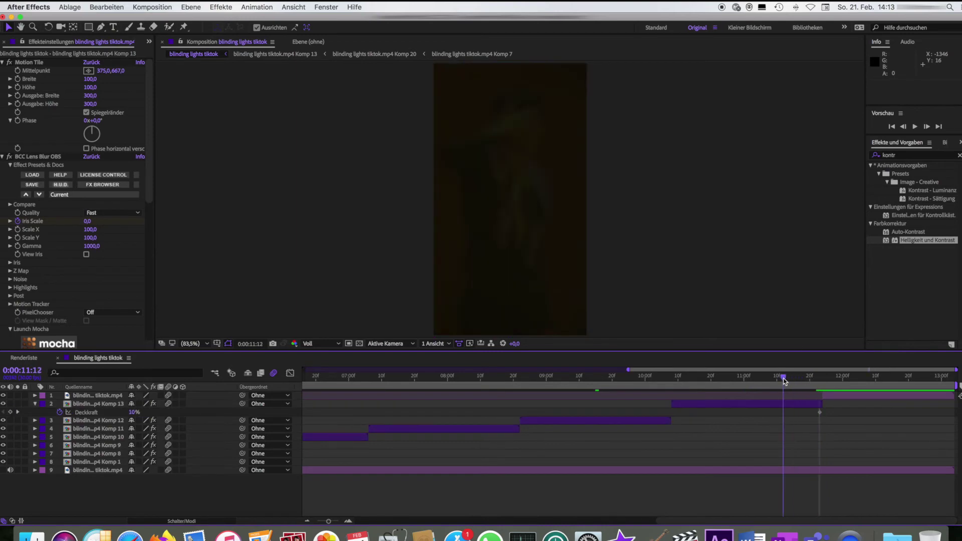
left_click(15, 412)
left_click(33, 405)
key("space")
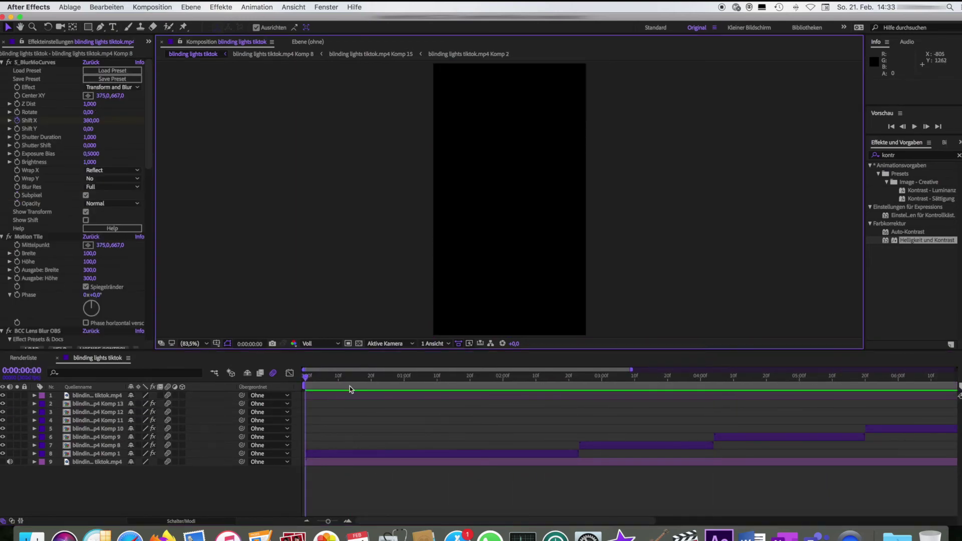
Pre-compose the selected clip layers into Unterkomp. 1.
left_click(191, 7)
left_click(218, 351)
key("Return")
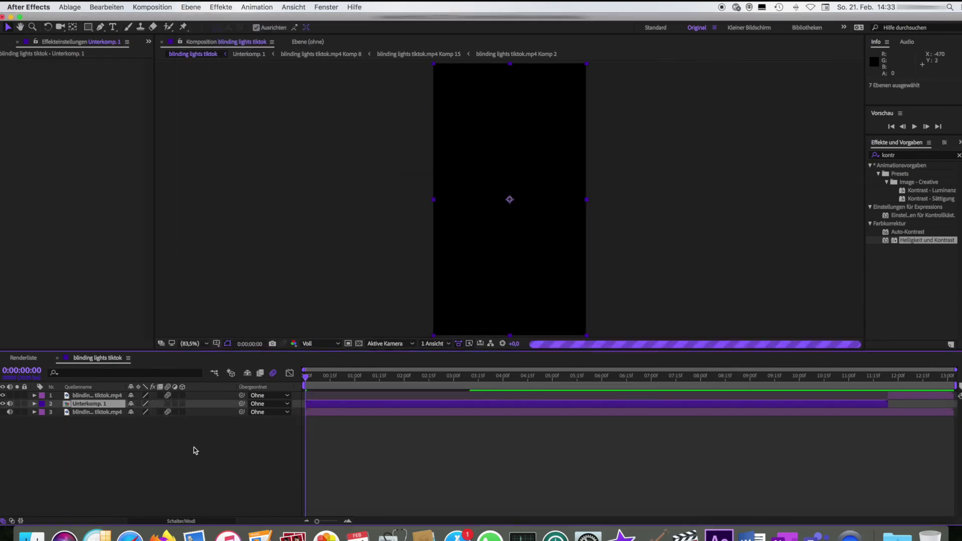
key("ctrl+shift+c")
Add an adjustment layer with Verwackeln rotation (-1,5°) and position wiggle presets.
mouse_move(190, 19)
left_click(345, 74)
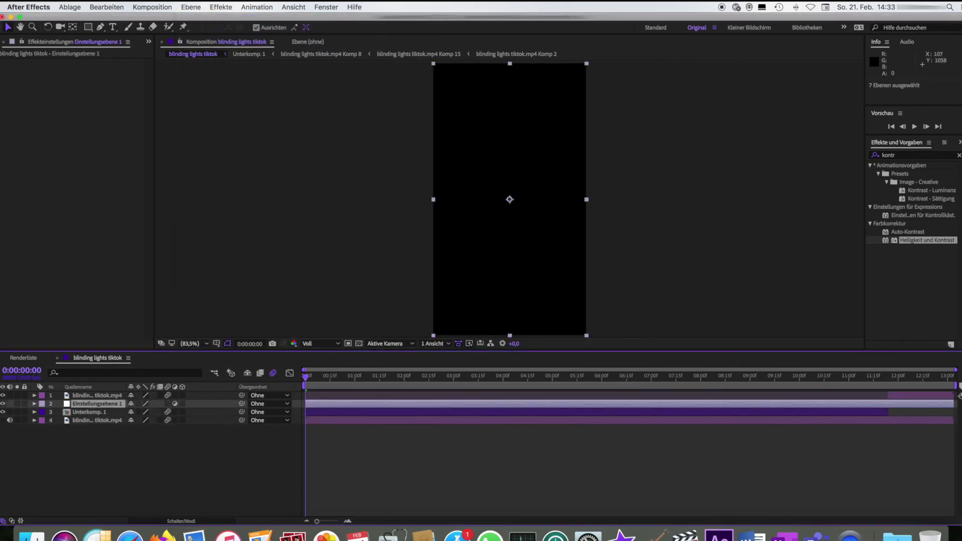
left_click(364, 376)
type("verw")
double_click(930, 199)
double_click(930, 223)
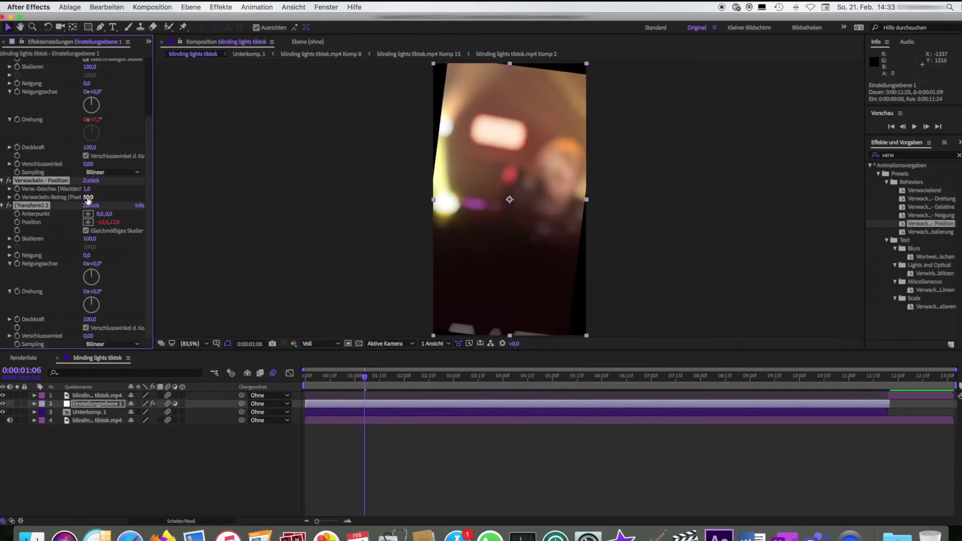
key("shift+Tab")
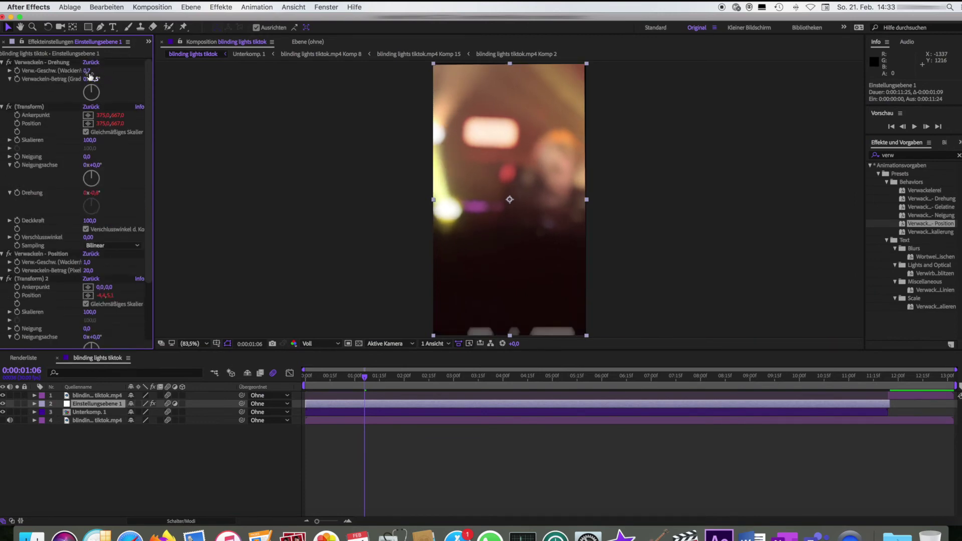
Apply Motion Tile to Unterkomp. 1 and set its output width and height.
left_click(97, 411)
key("s")
double_click(888, 155)
type("mot")
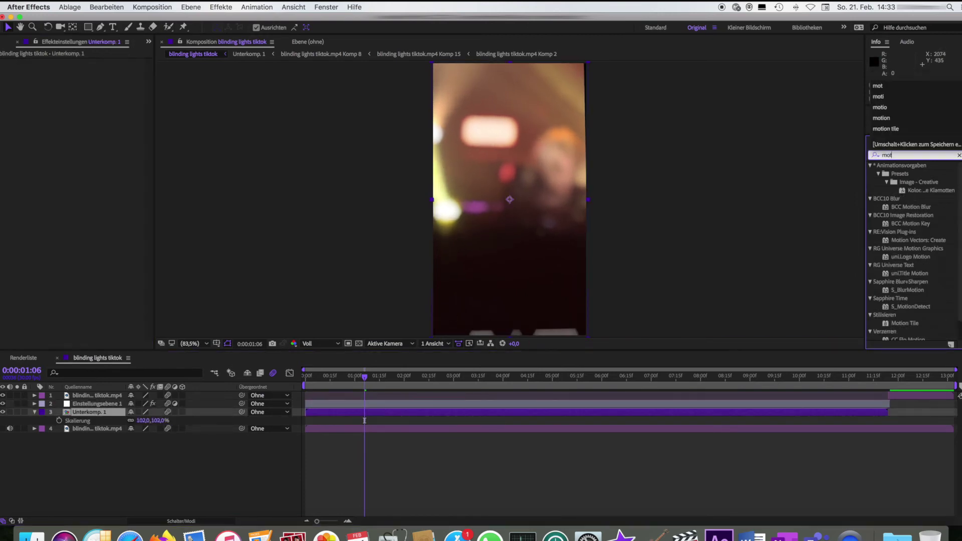
double_click(904, 323)
left_click(92, 95)
key("Return")
Select all four layers and pre-compose them into Unterkomp. 2.
left_click(374, 404)
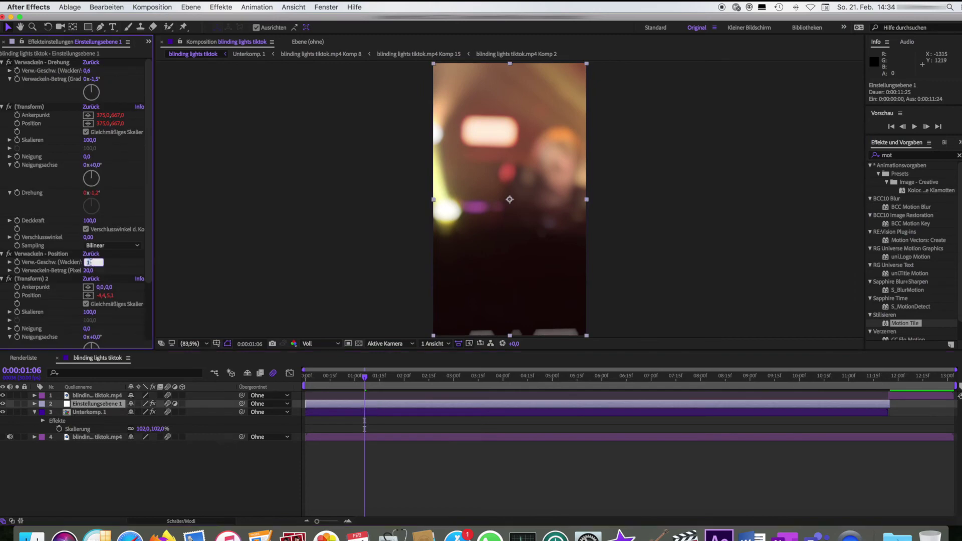
left_click(376, 412)
key("s")
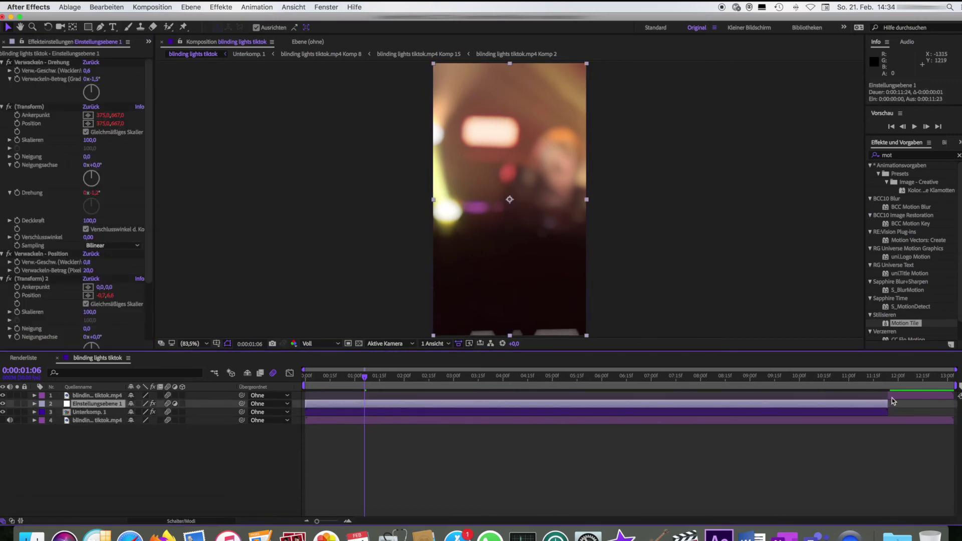
key("super+a")
left_click(191, 7)
left_click(215, 331)
key("Return")
Add an adjustment layer and duplicate it twice for three adjustment layers.
left_click(190, 6)
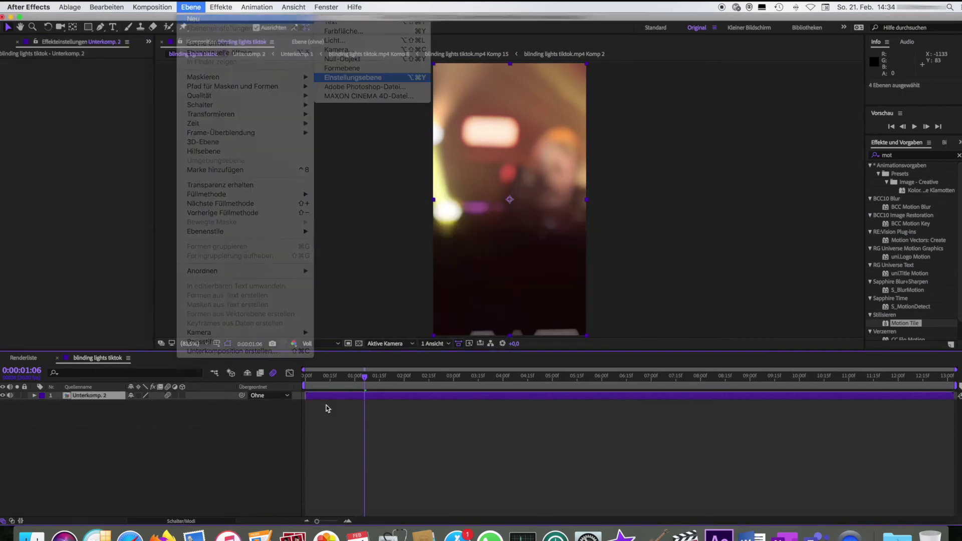
left_click(345, 75)
left_click(102, 7)
left_click(125, 123)
key("super+d")
Apply RSMB motion blur to the top two adjustment layers.
key("space")
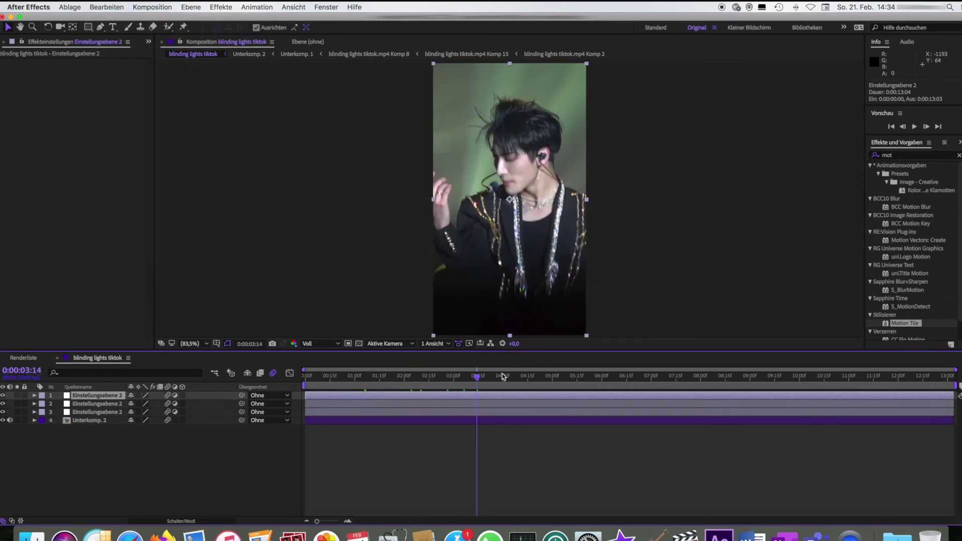
type("rsmb")
double_click(898, 174)
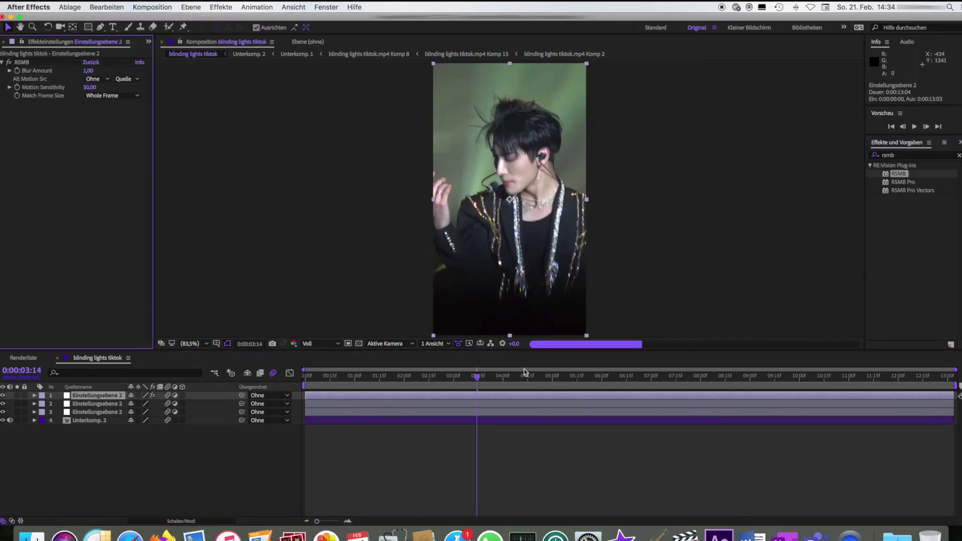
key("super+Down")
double_click(898, 173)
type("dama")
Apply Scharfzeichner sharpening to the third adjustment layer and preview the edit.
key("super+Down")
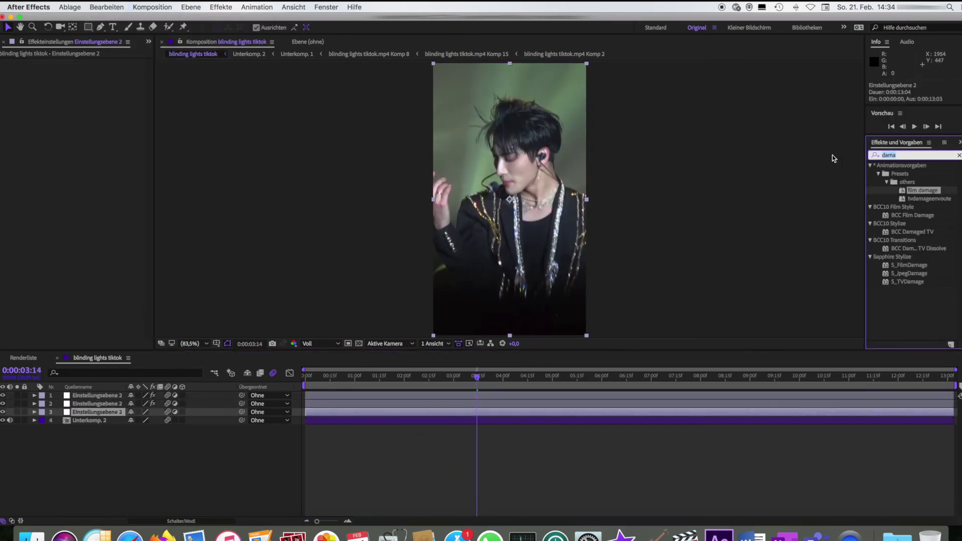
type("schar")
double_click(917, 191)
key("super+Down")
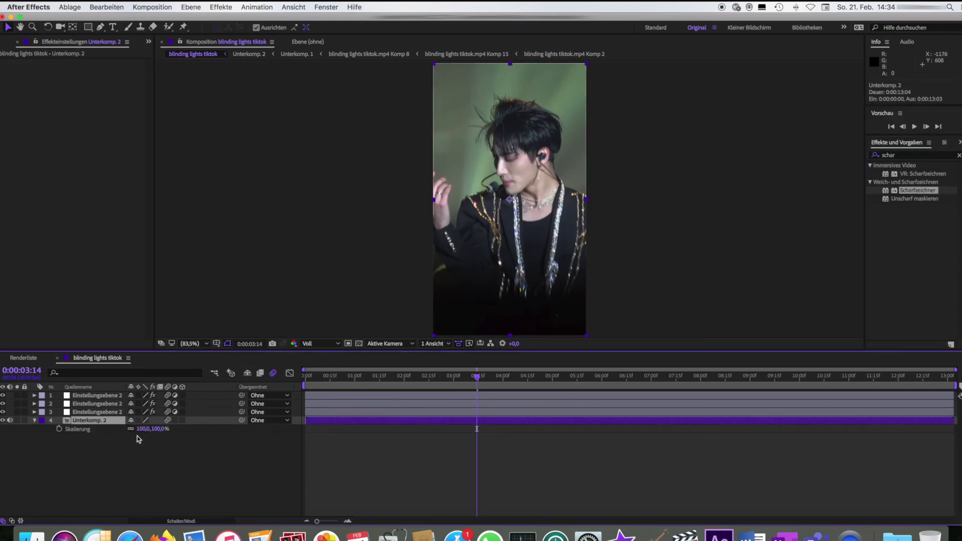
key("s")
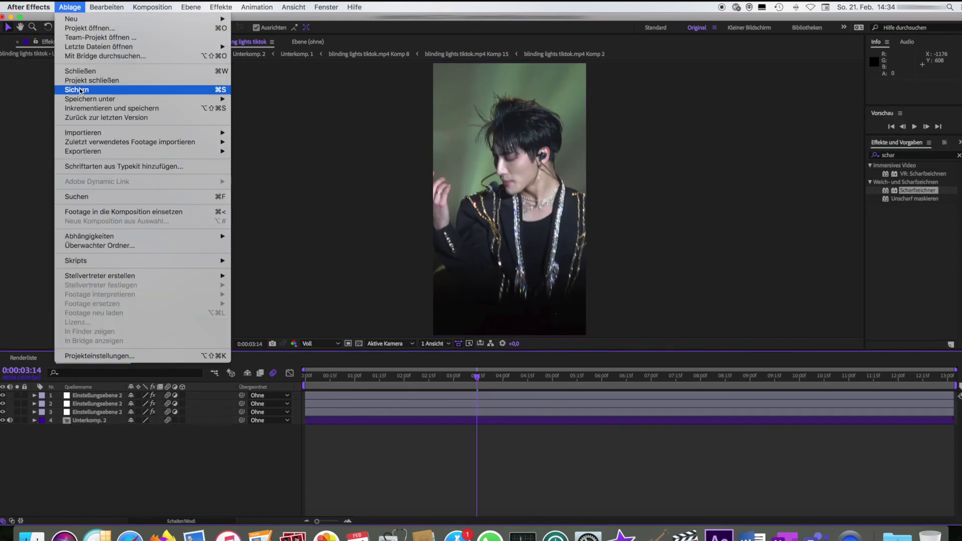
left_click(510, 488)
key("space")
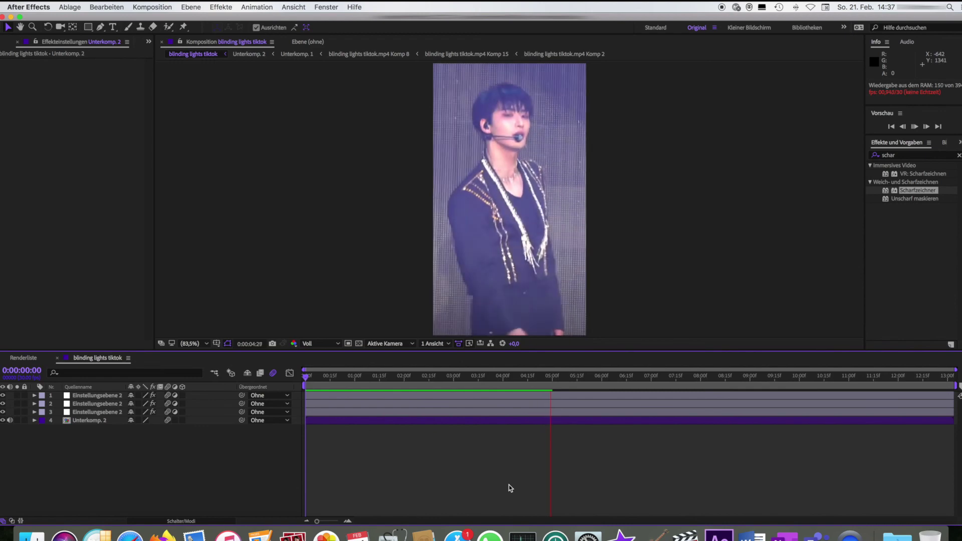
Stop the preview at 0:00:03:17 and add the blinding lights tiktok comp to the render queue.
left_click(482, 386)
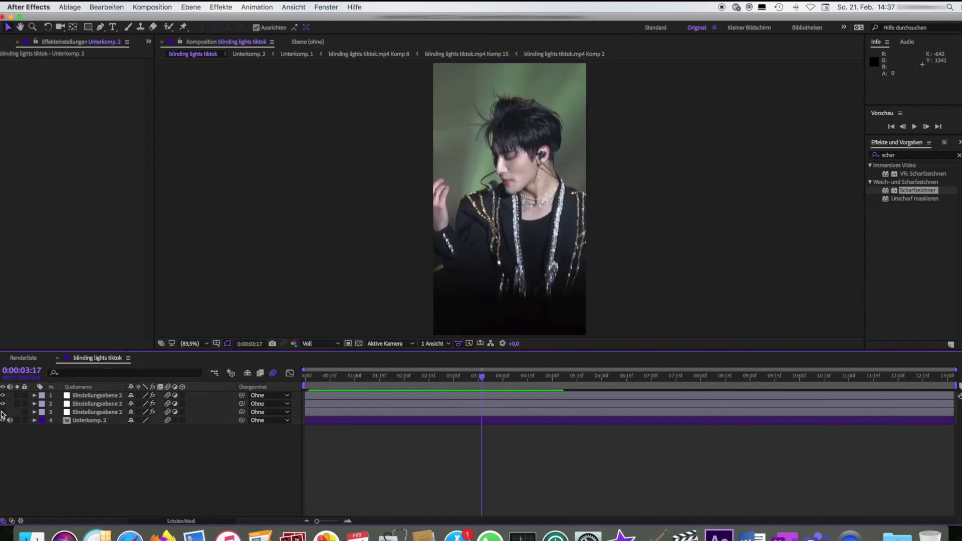
left_click(69, 7)
mouse_move(131, 156)
left_click(311, 187)
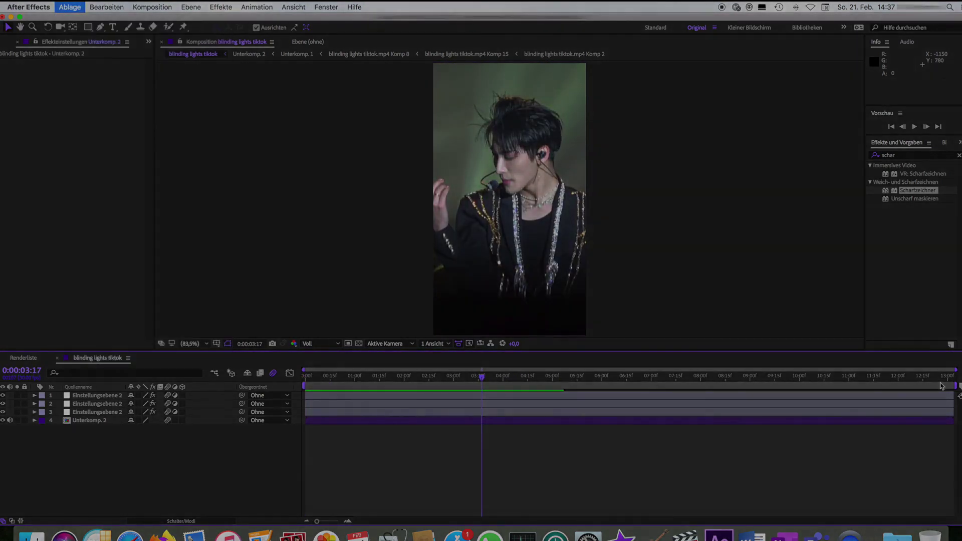